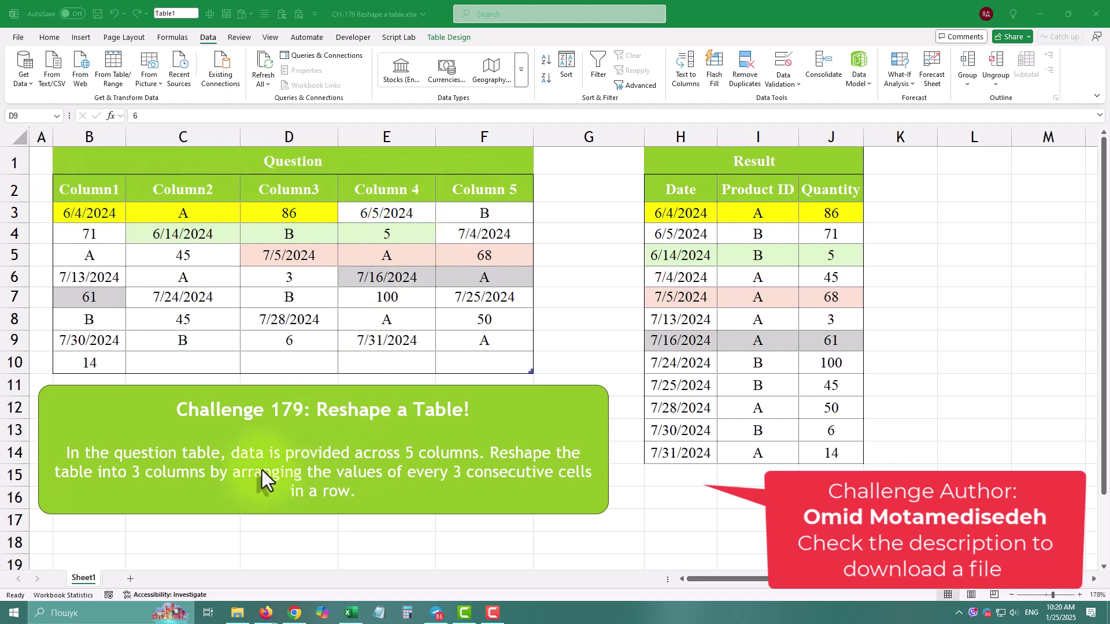
Step: Review the Question table's three-value groups (C4:E4, E6:F6 with B7) against Result row H9:J9
left_click(263, 468)
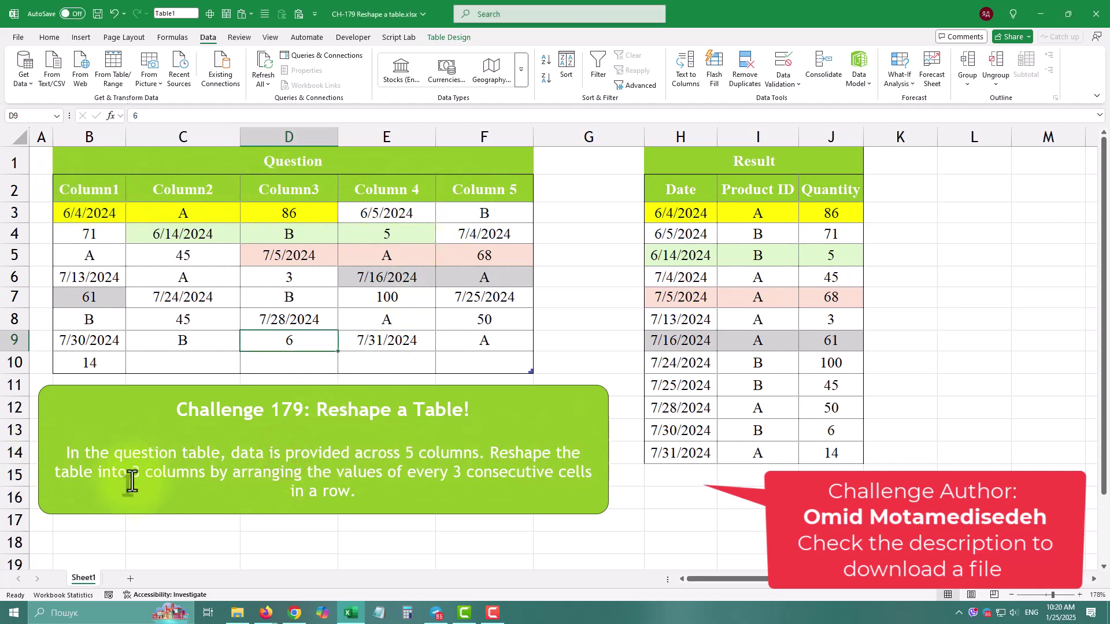
left_click(200, 234)
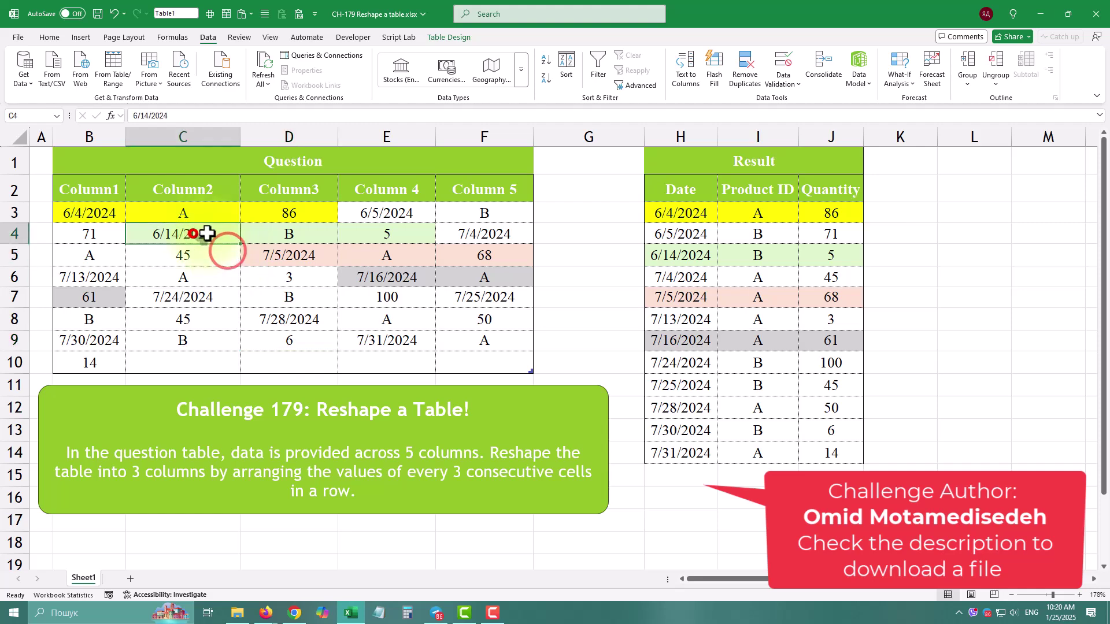
left_click_drag(207, 234, 347, 225)
left_click_drag(700, 252, 817, 250)
left_click_drag(371, 280, 470, 275)
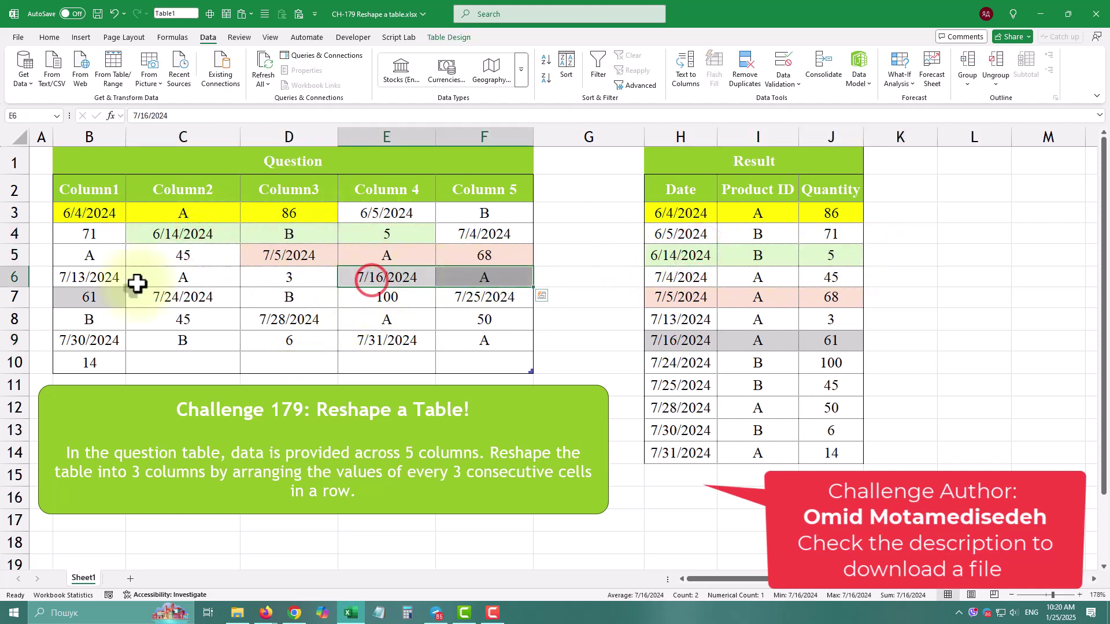
left_click(93, 296, "ctrl")
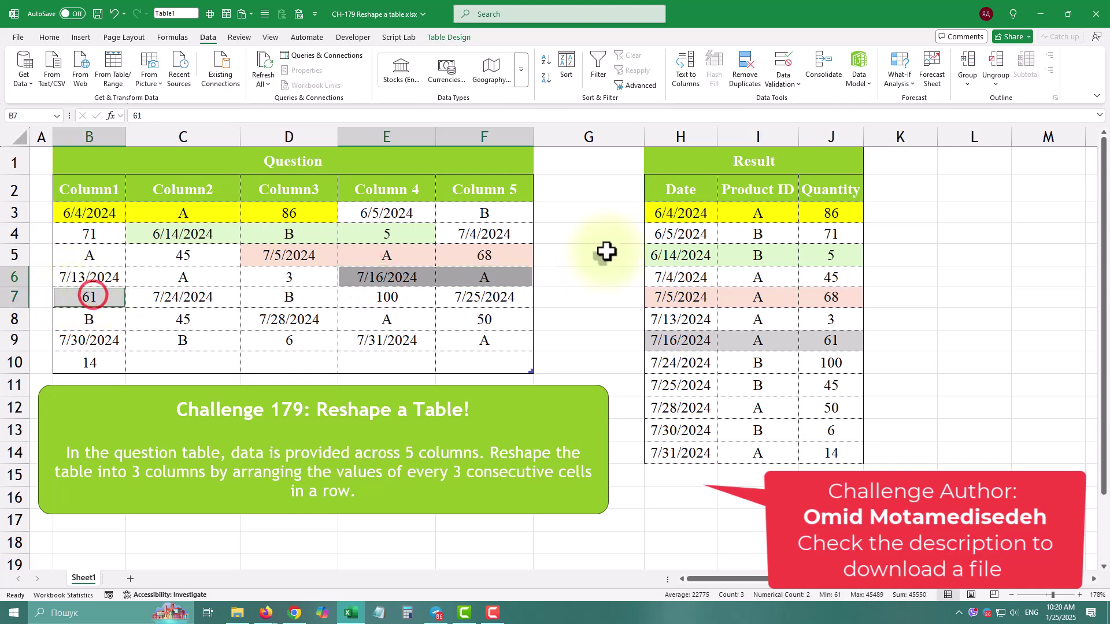
left_click_drag(695, 341, 825, 345)
left_click(341, 303)
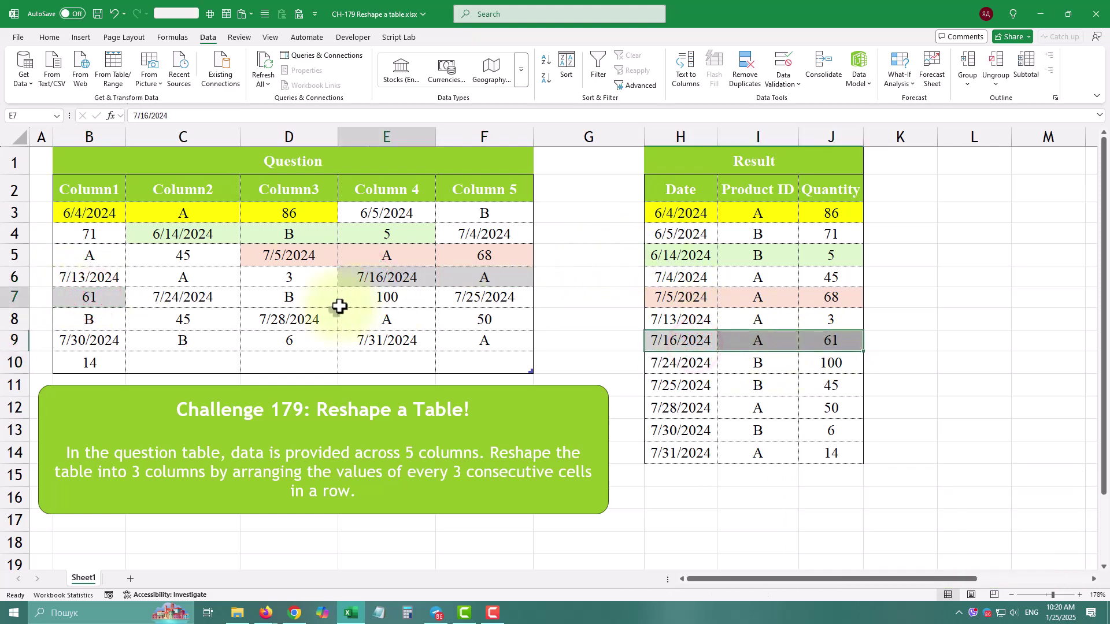
Step: Load the table into Power Query and add a step applying Table.ToRows(Source)
left_click(115, 72)
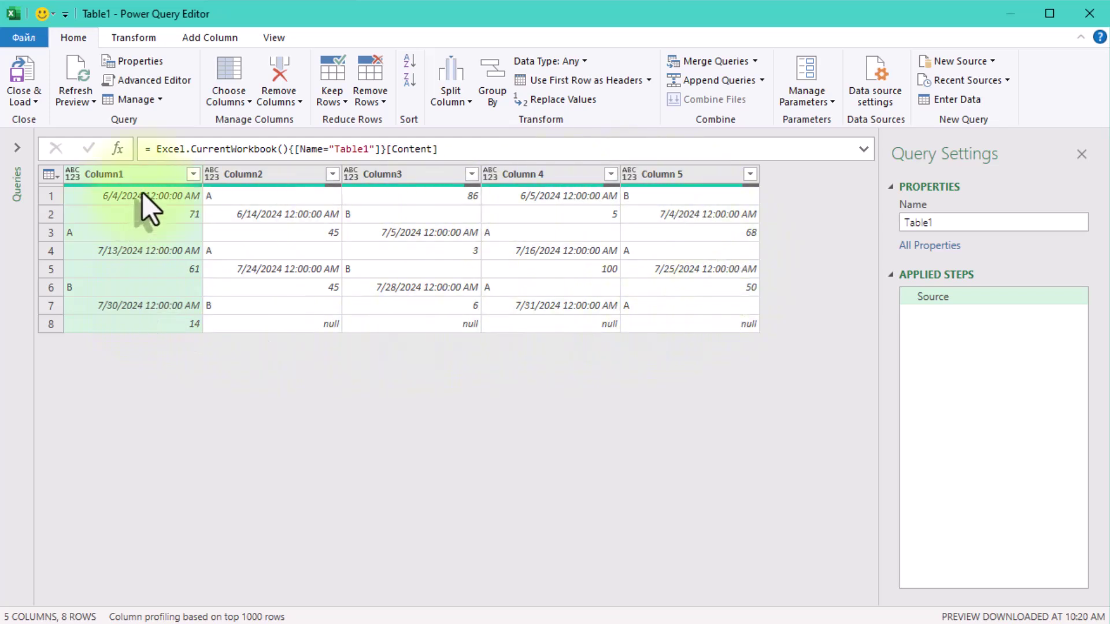
left_click(118, 149)
left_click(155, 149)
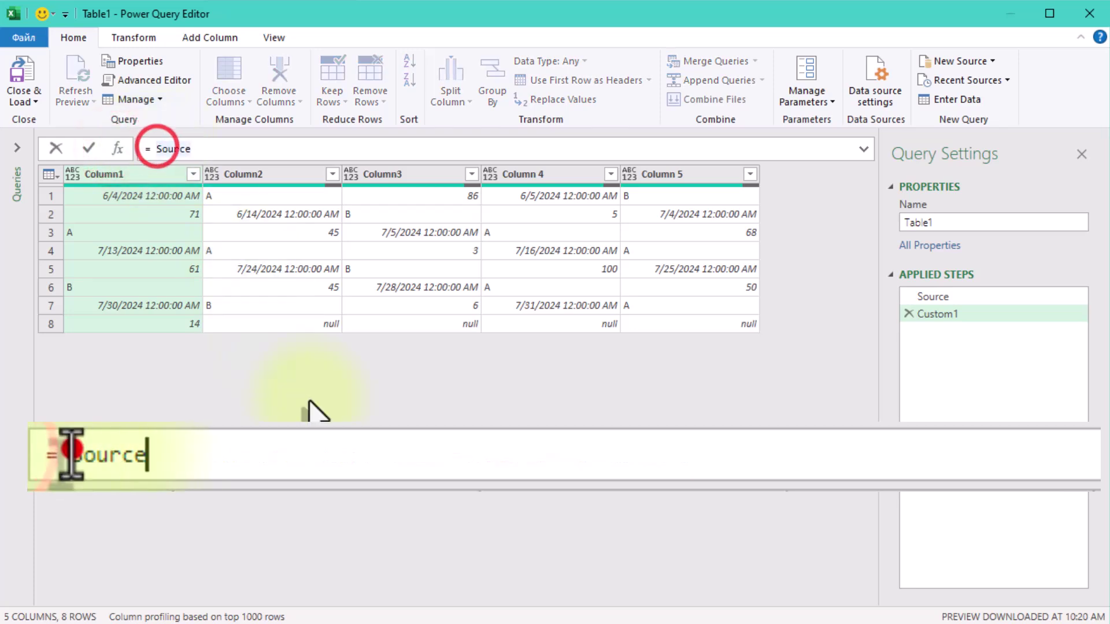
type("Table.ToR")
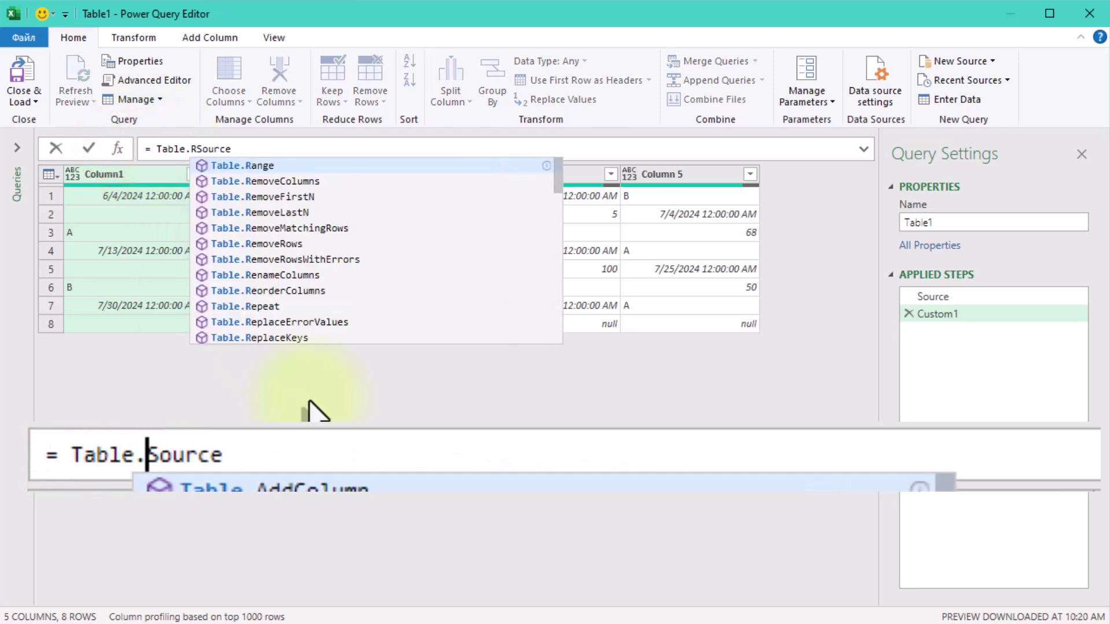
type("ows(")
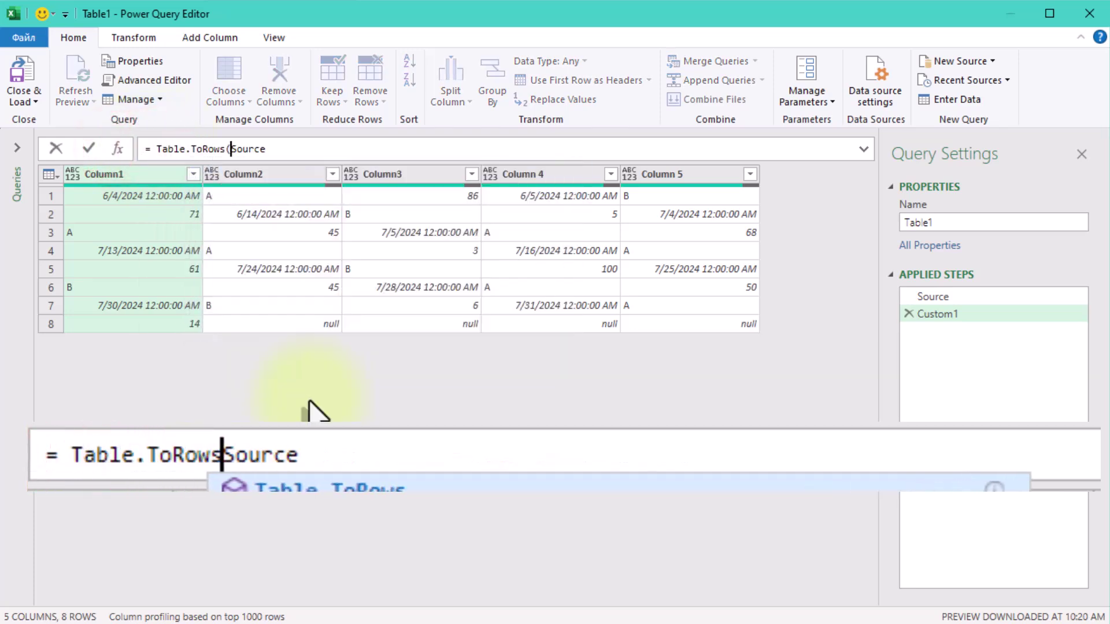
key("Return")
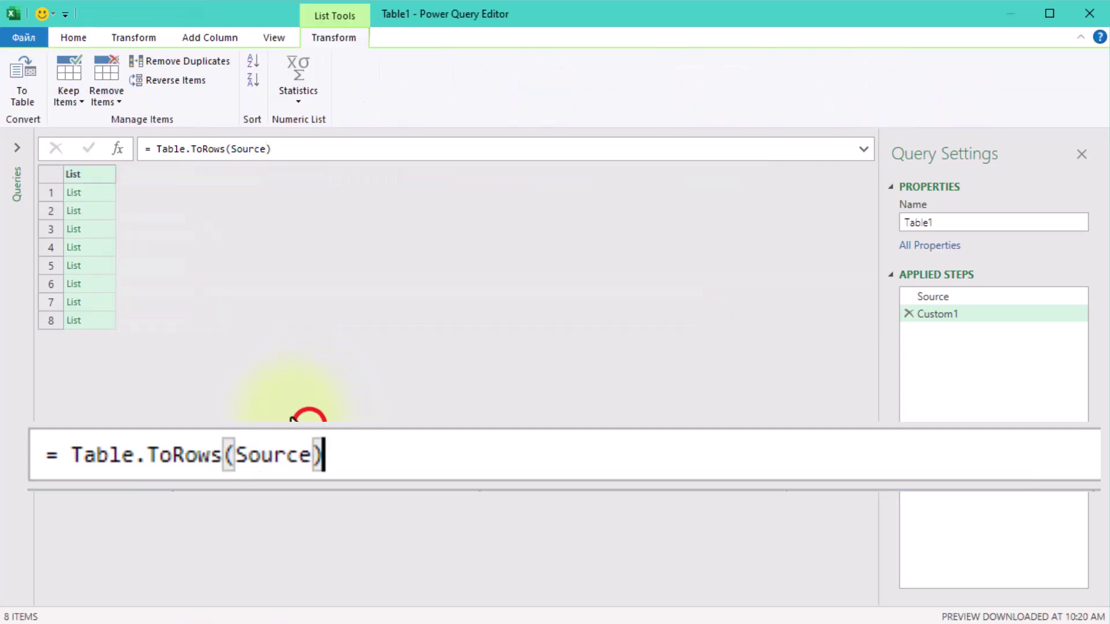
Step: Preview the values in each of the 8 row lists
left_click(88, 191)
left_click(100, 211)
left_click(99, 230)
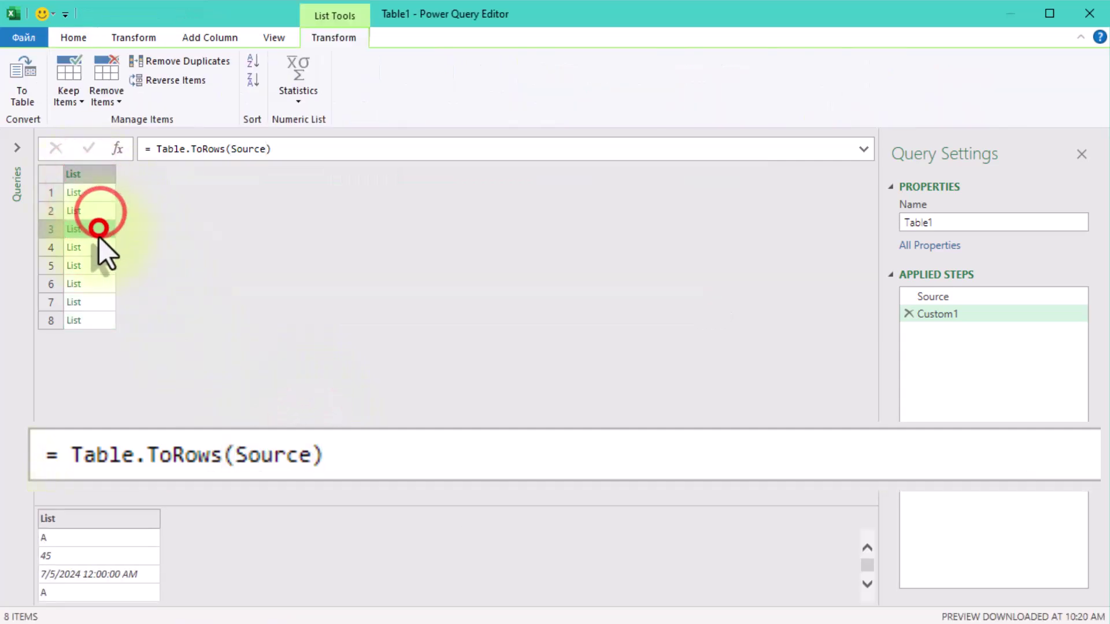
left_click(98, 249)
left_click(101, 267)
left_click(102, 283)
left_click(99, 303)
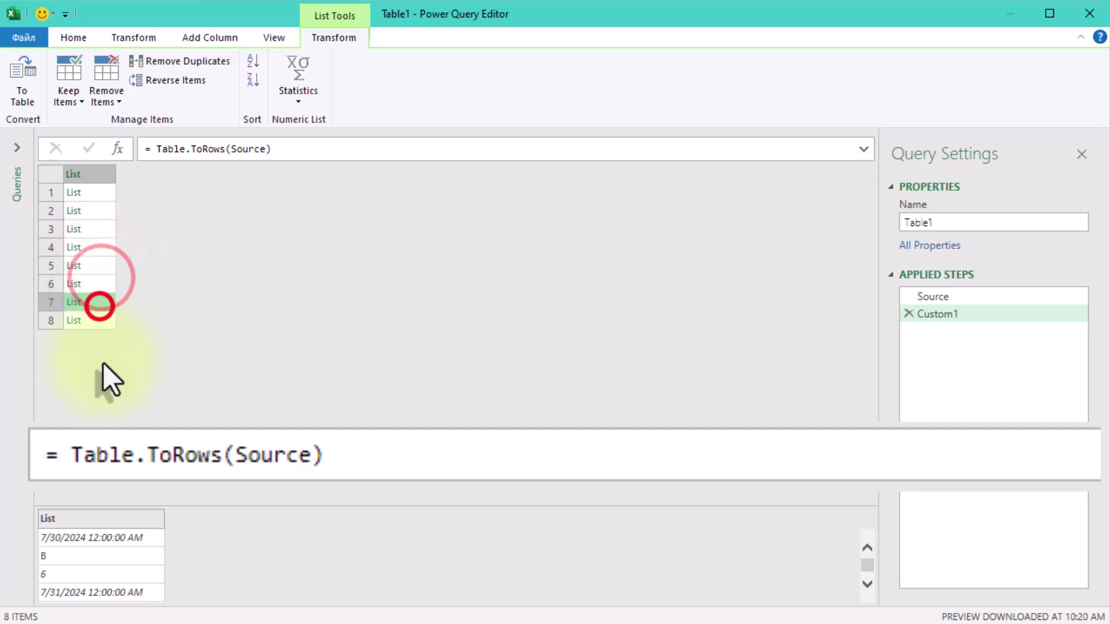
left_click(89, 320)
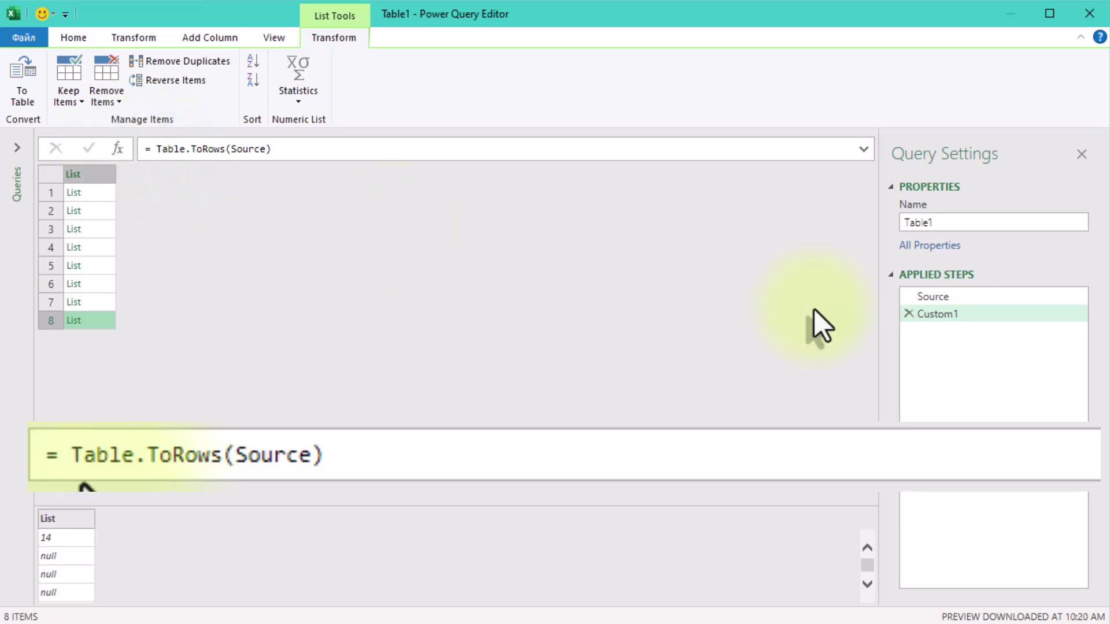
Step: Rename the Custom1 step to TableToRows
right_click(966, 315)
left_click(1018, 345)
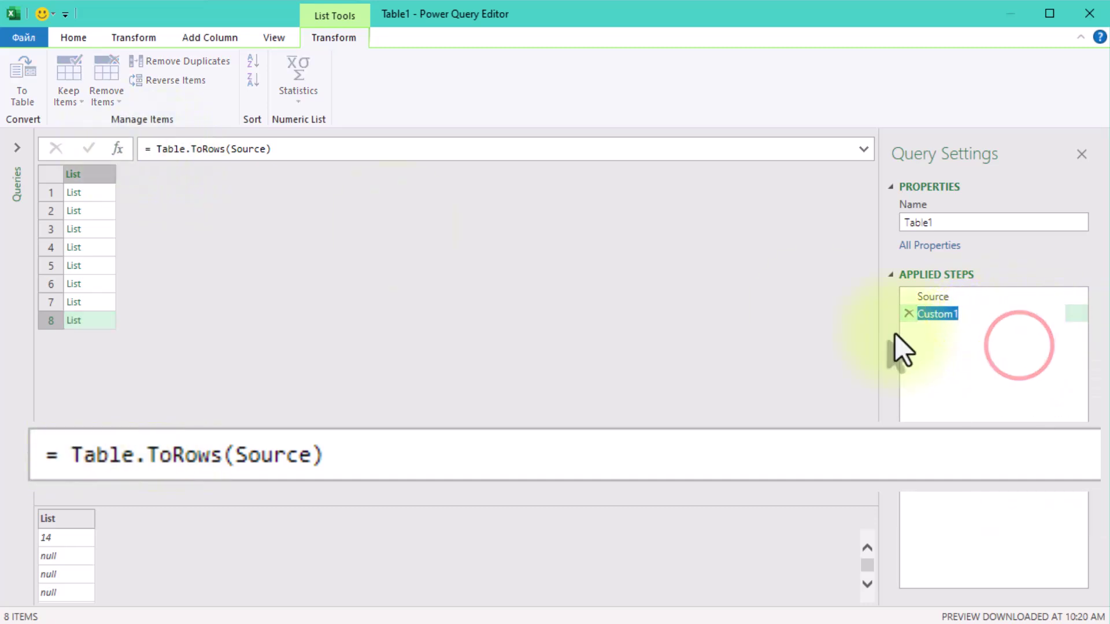
type("TableToRows")
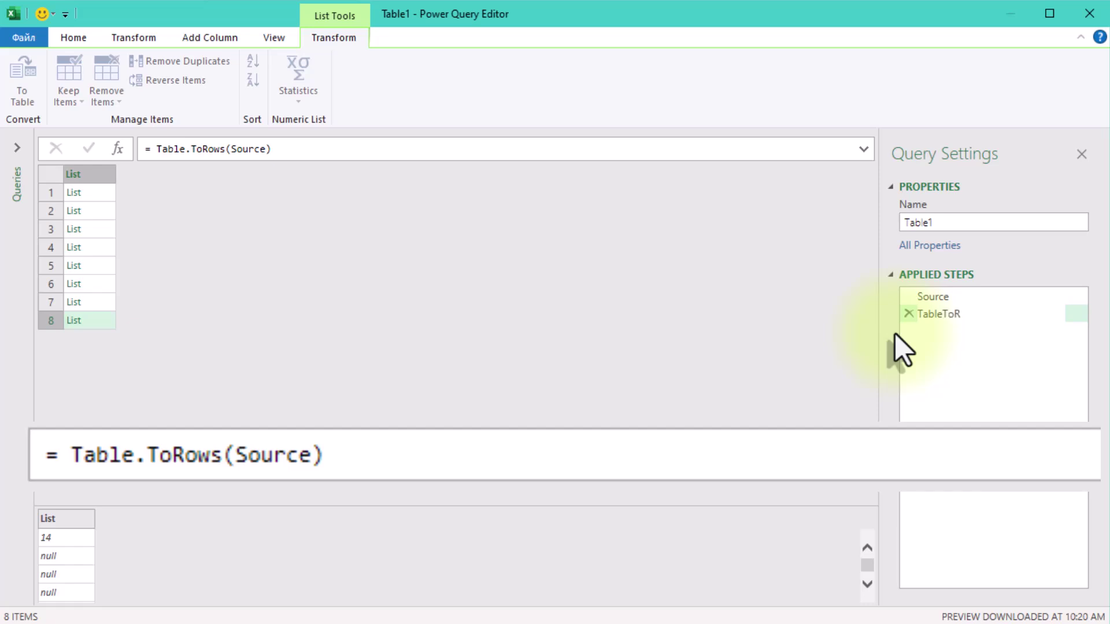
key("Return")
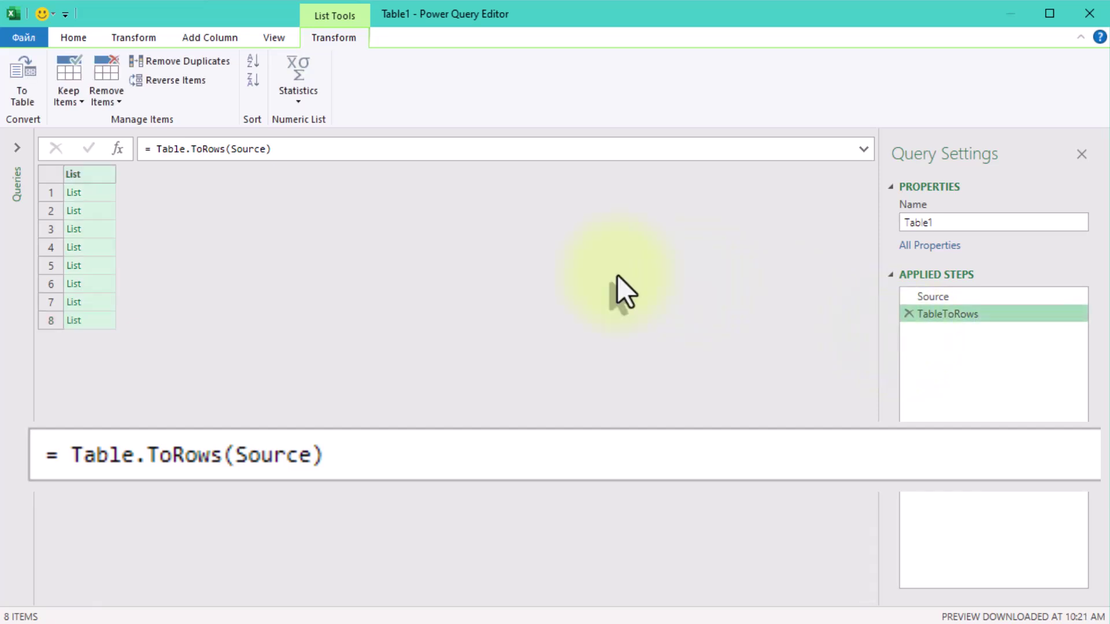
Step: Add a step applying List.Combine(TableToRows) to flatten the rows into one list
left_click(118, 148)
double_click(156, 148)
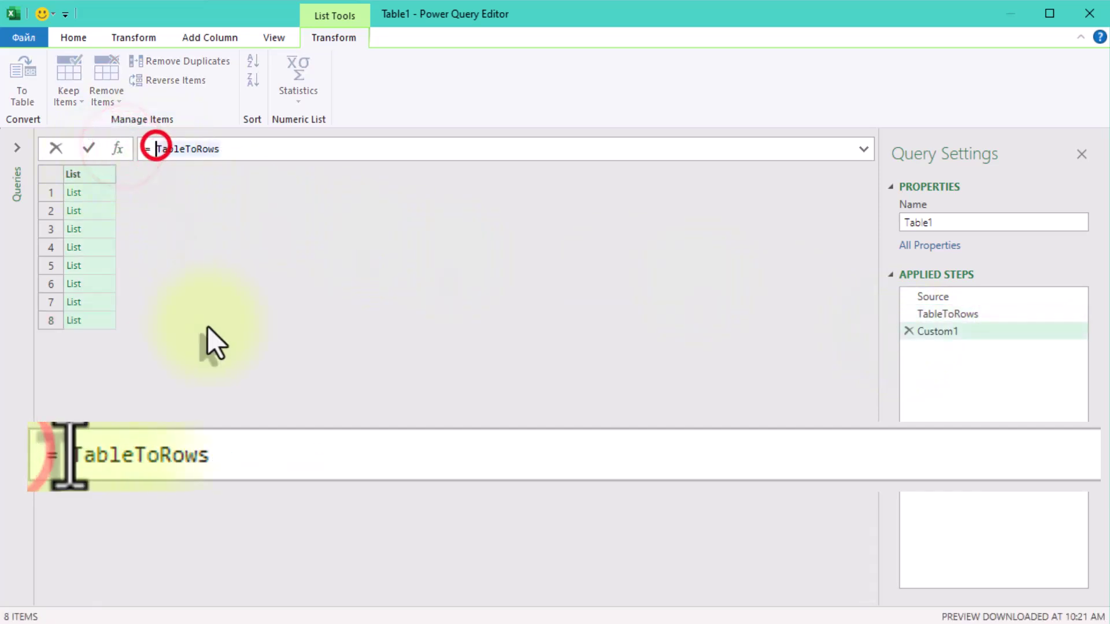
type("List.")
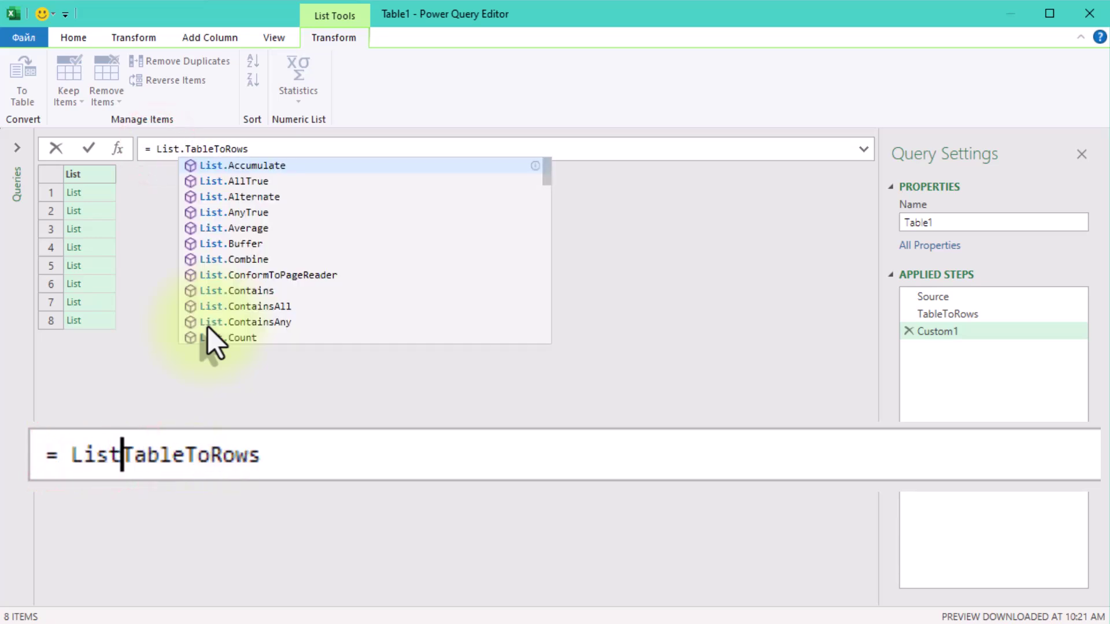
type("Combin")
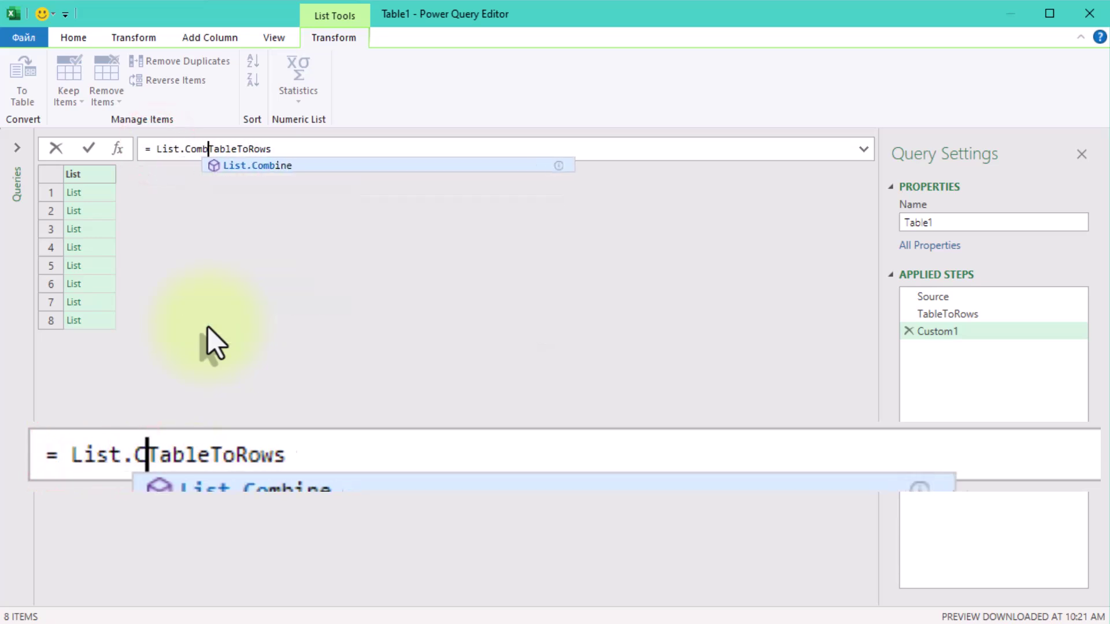
type("e(")
key("End")
type(")")
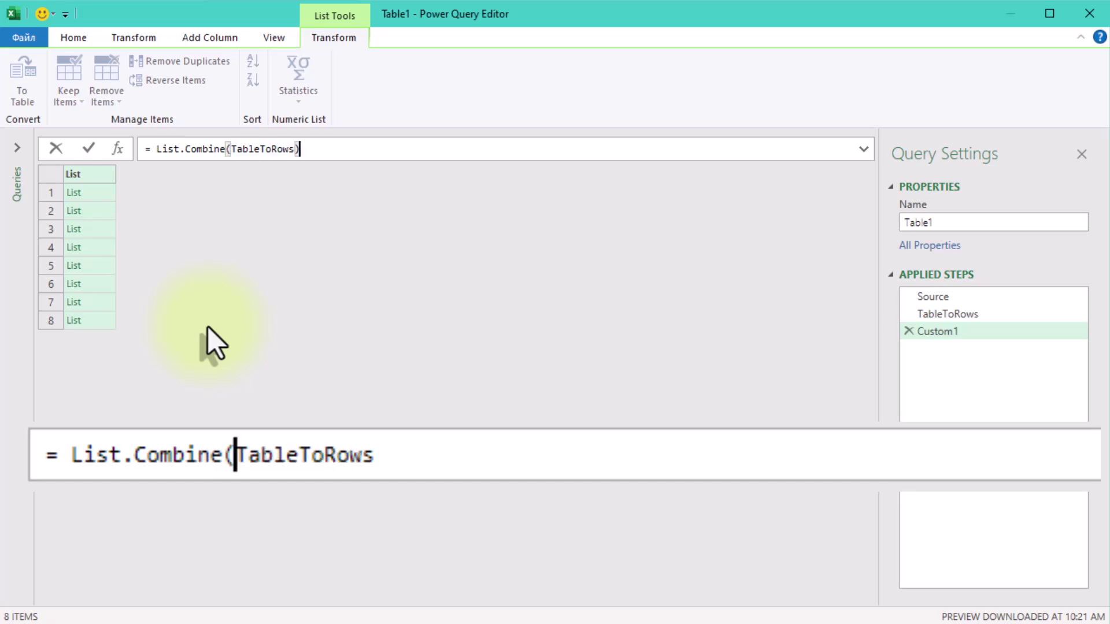
left_click(262, 200)
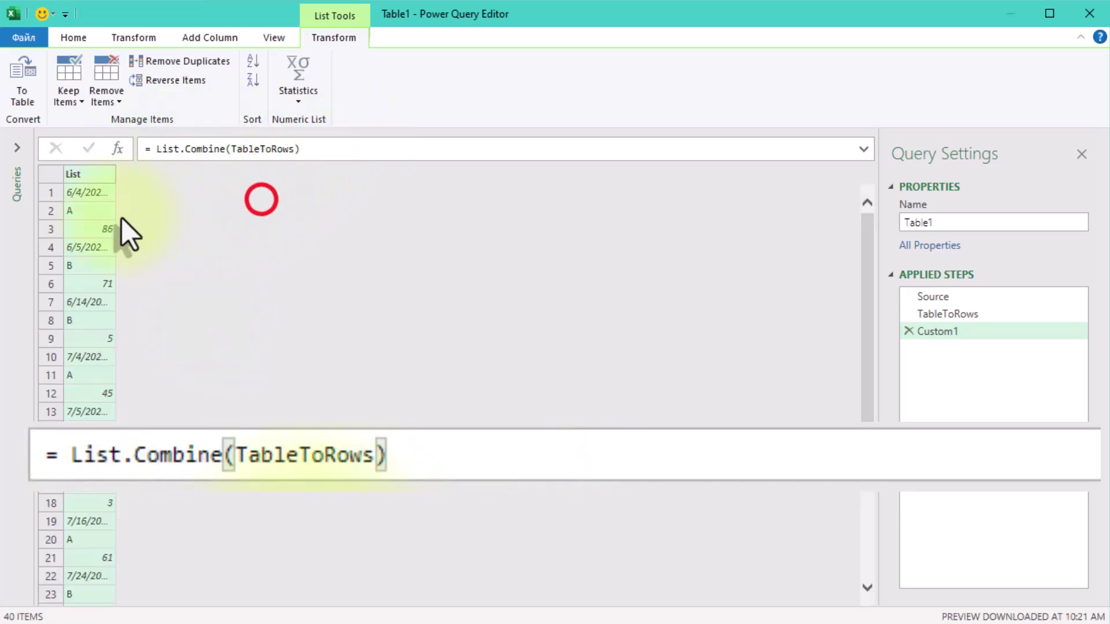
Step: Rename the new step to ListCombine and check the trailing nulls
right_click(948, 337)
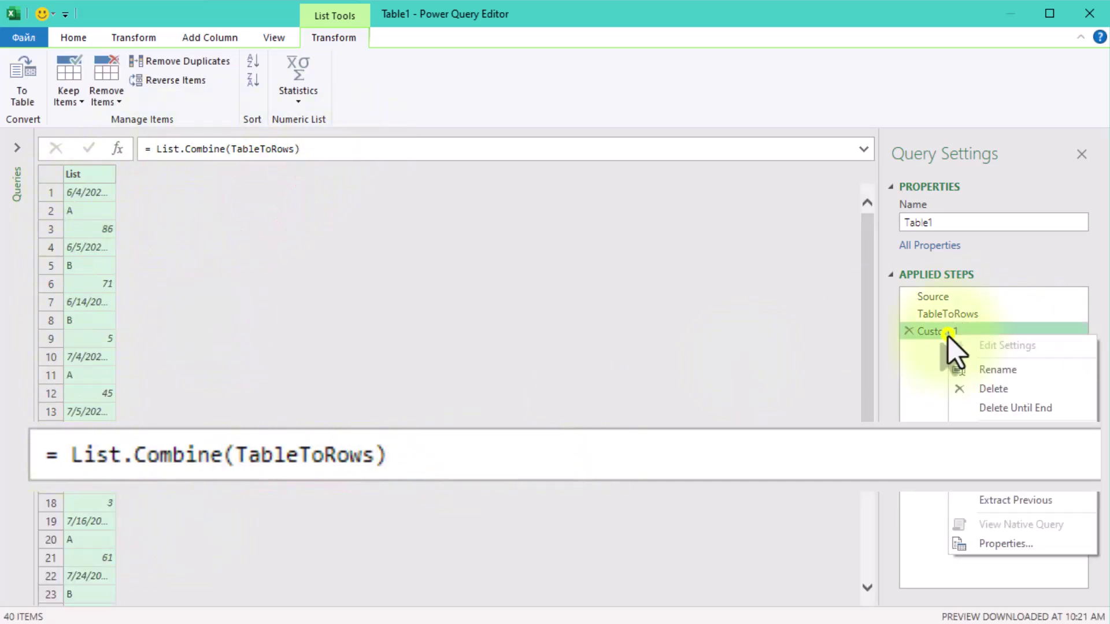
left_click(986, 368)
type("List")
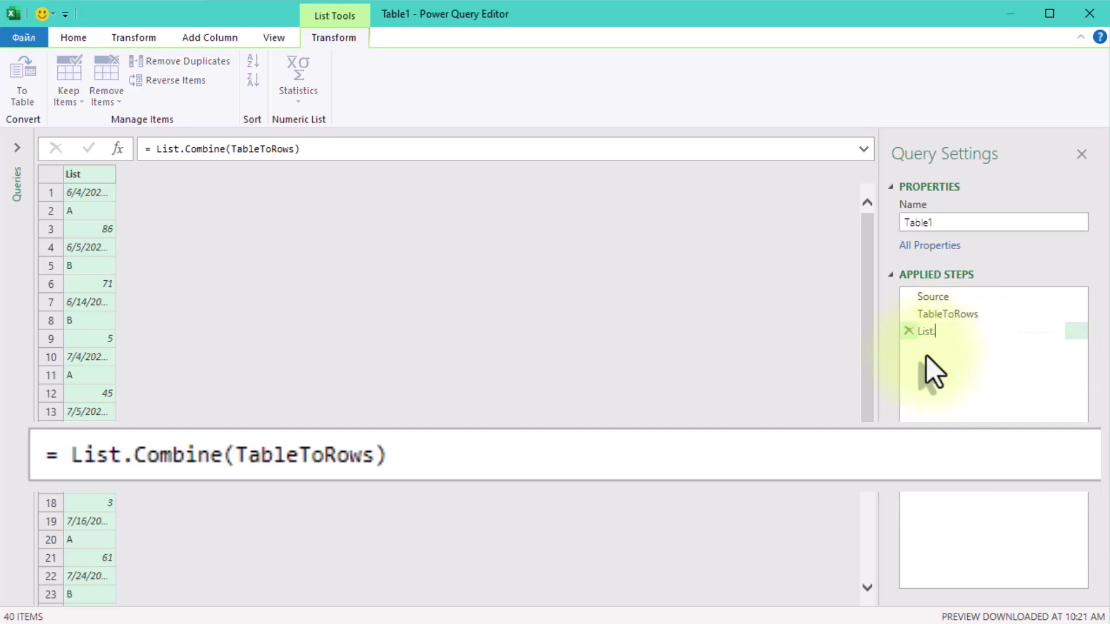
type(".Combine")
left_click(38, 244)
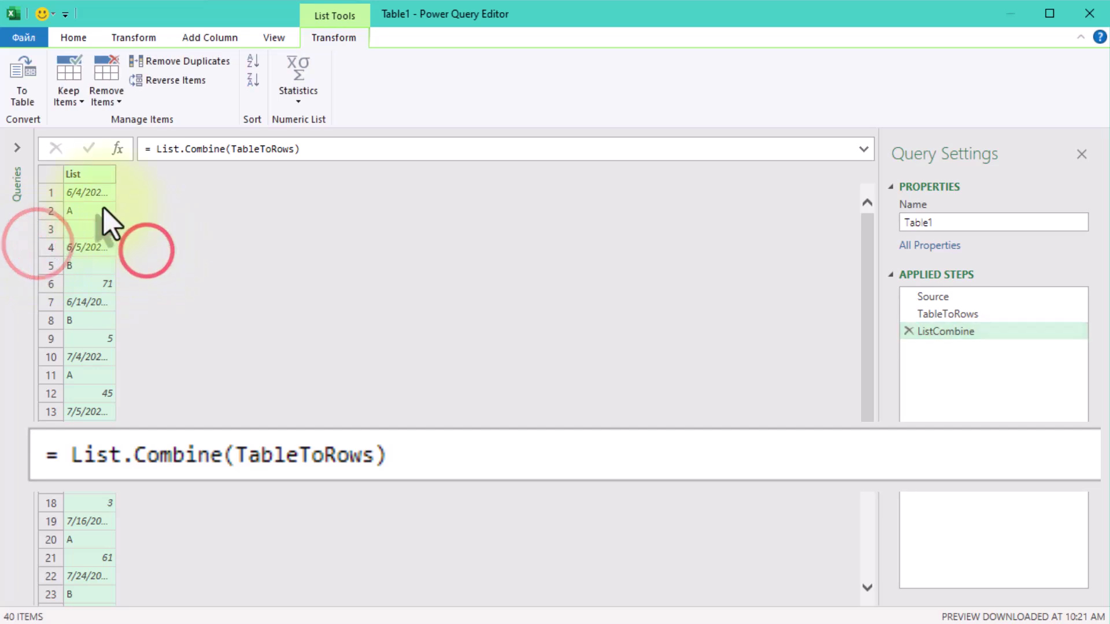
scroll(81, 404, "down", 6)
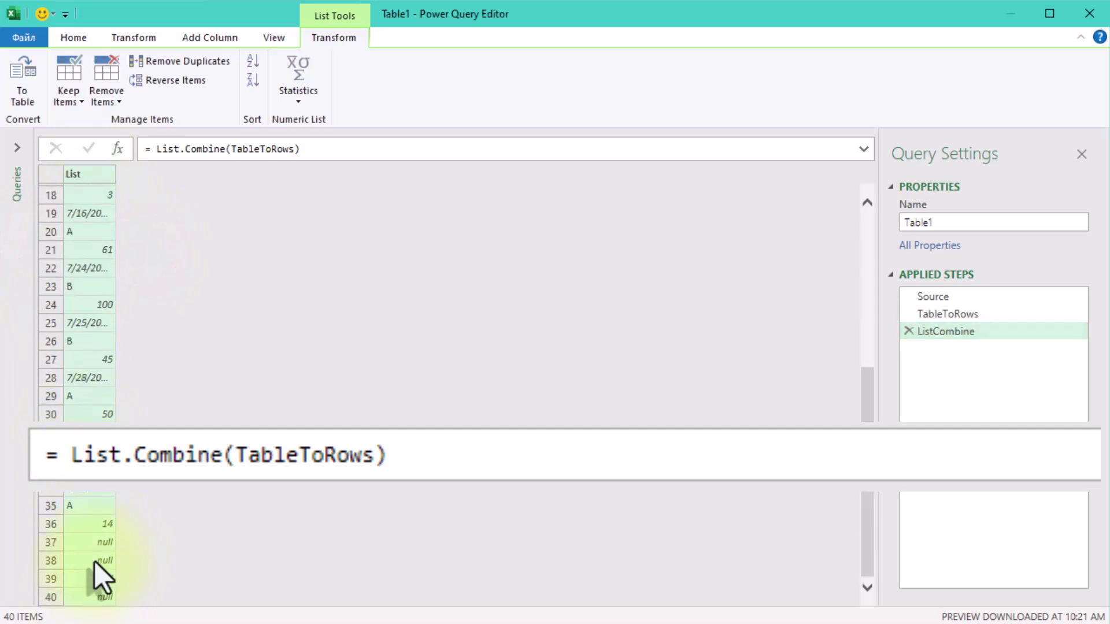
Step: Add a step applying List.RemoveNulls(ListCombine) to drop the nulls
left_click(119, 149)
left_click(155, 150)
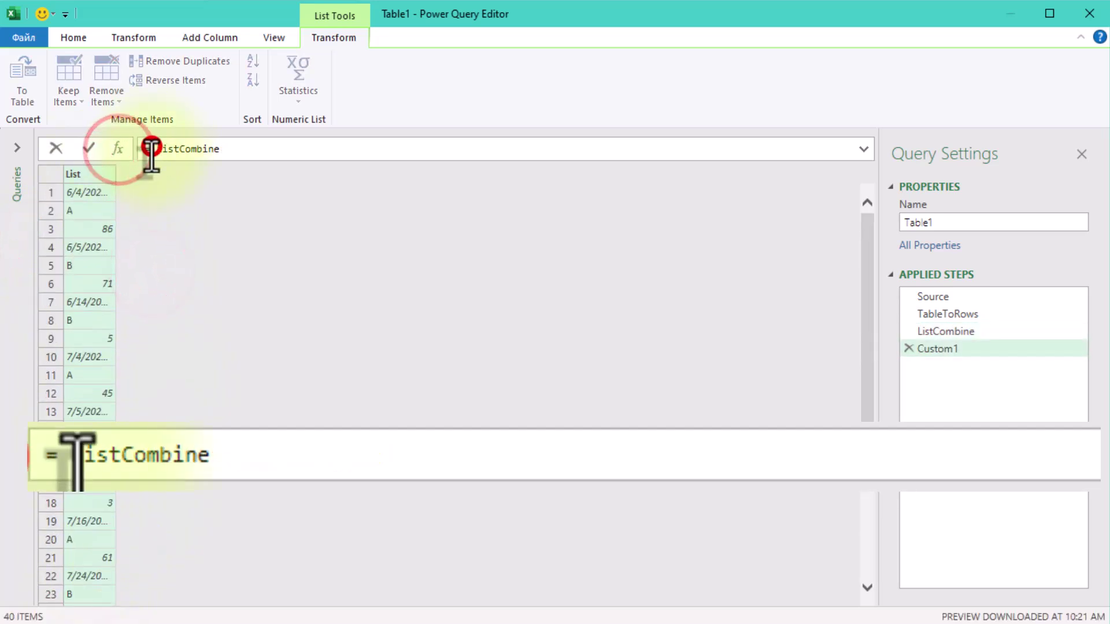
type("List.R")
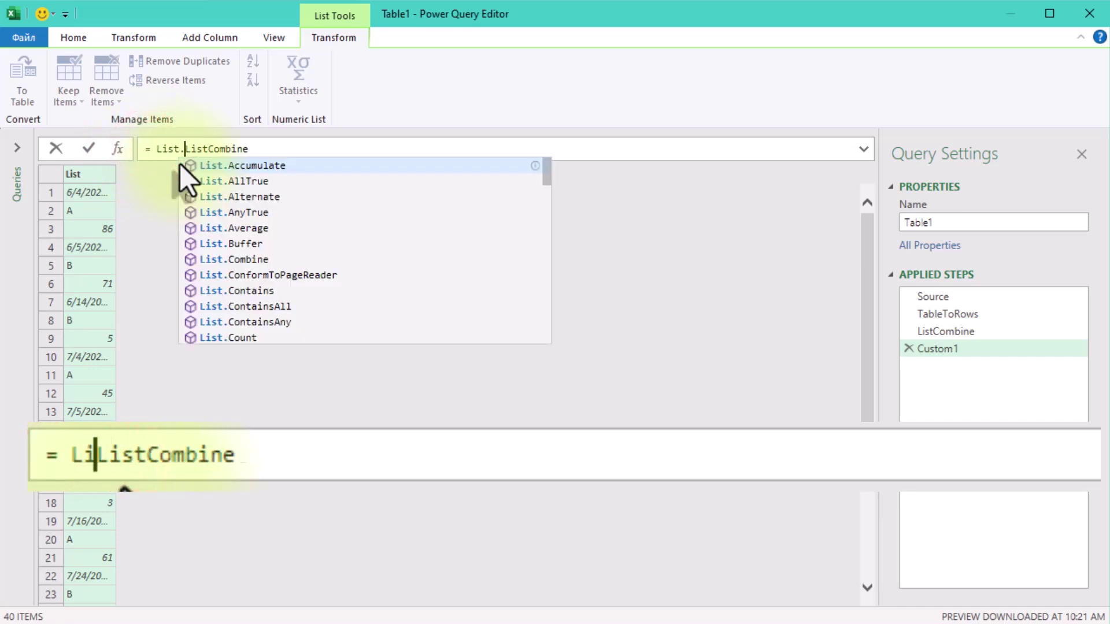
type("e")
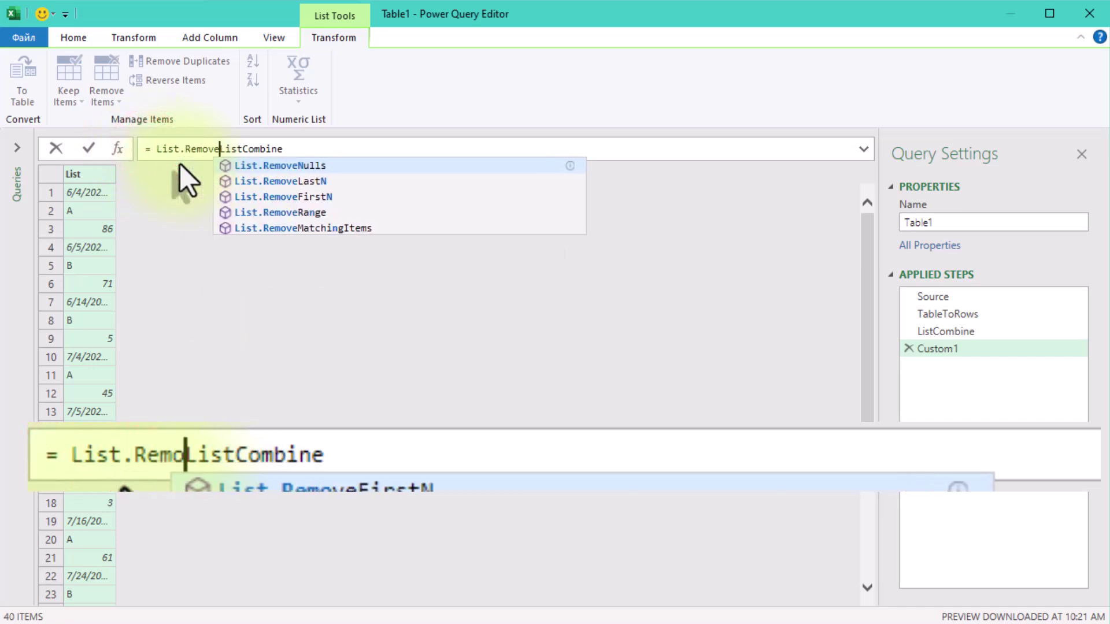
type("moveNulls(")
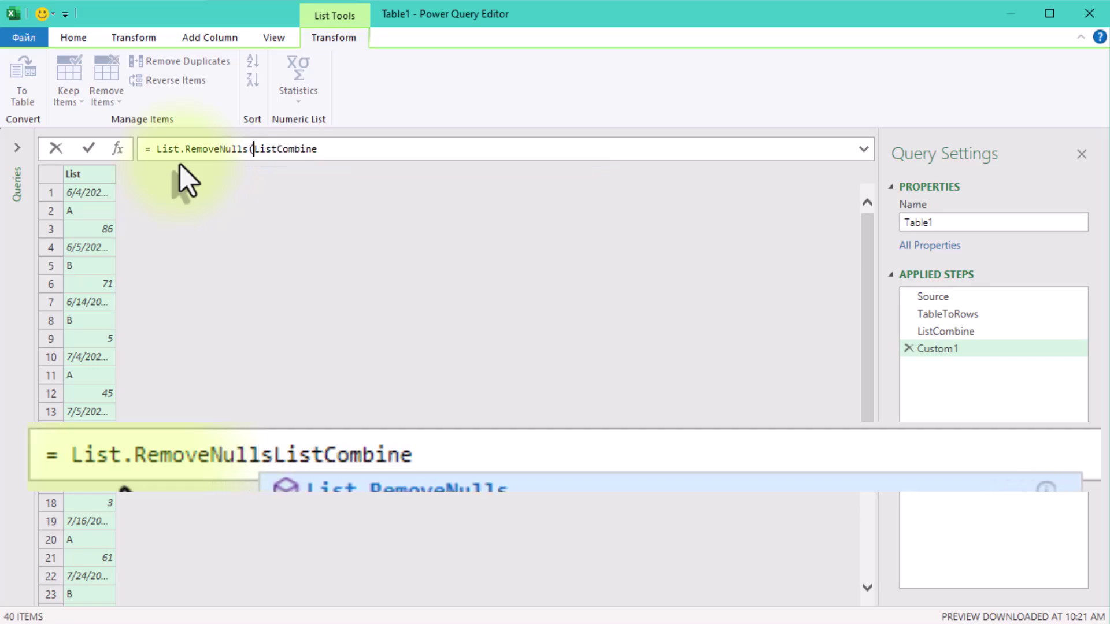
key("End")
type(")")
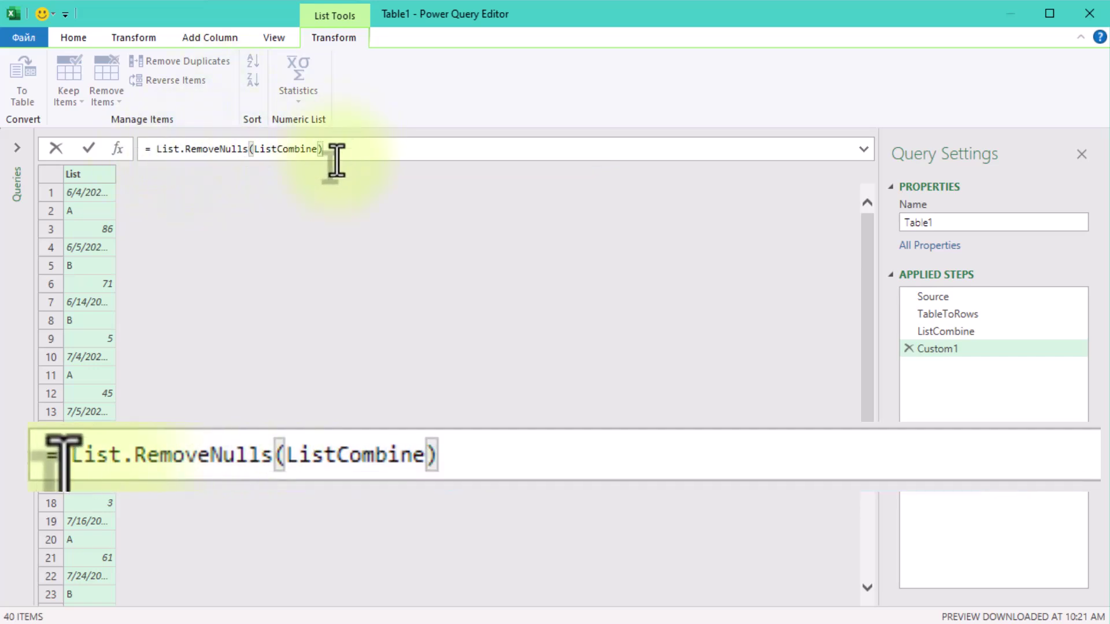
left_click(316, 206)
Step: Rename the Custom1 step to ListRemoveNulls
scroll(148, 359, "down", 5)
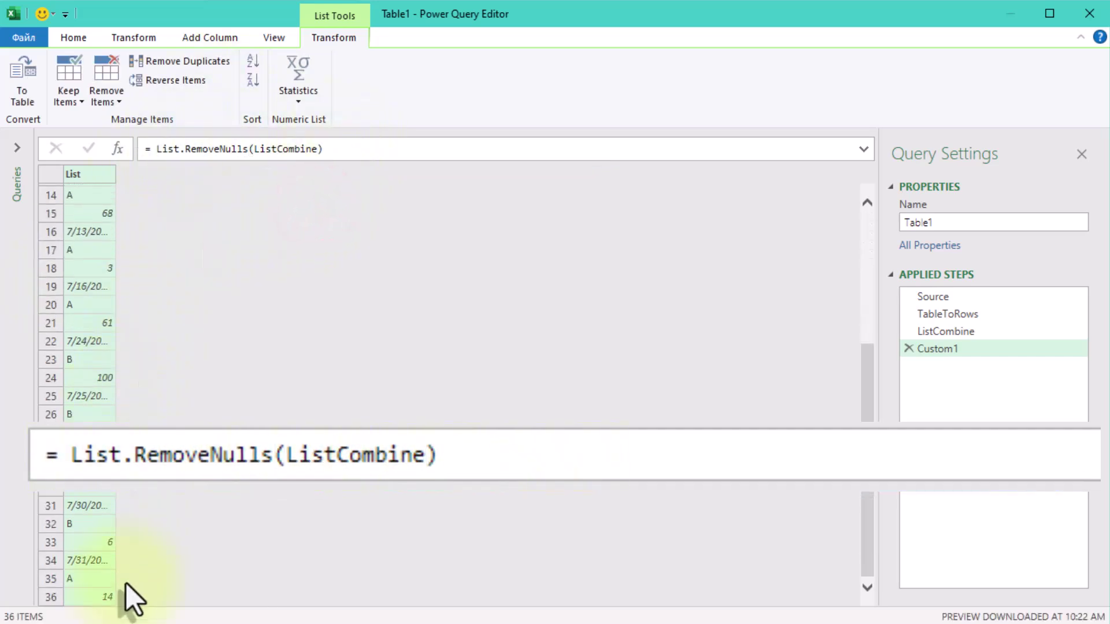
right_click(959, 355)
left_click(1024, 383)
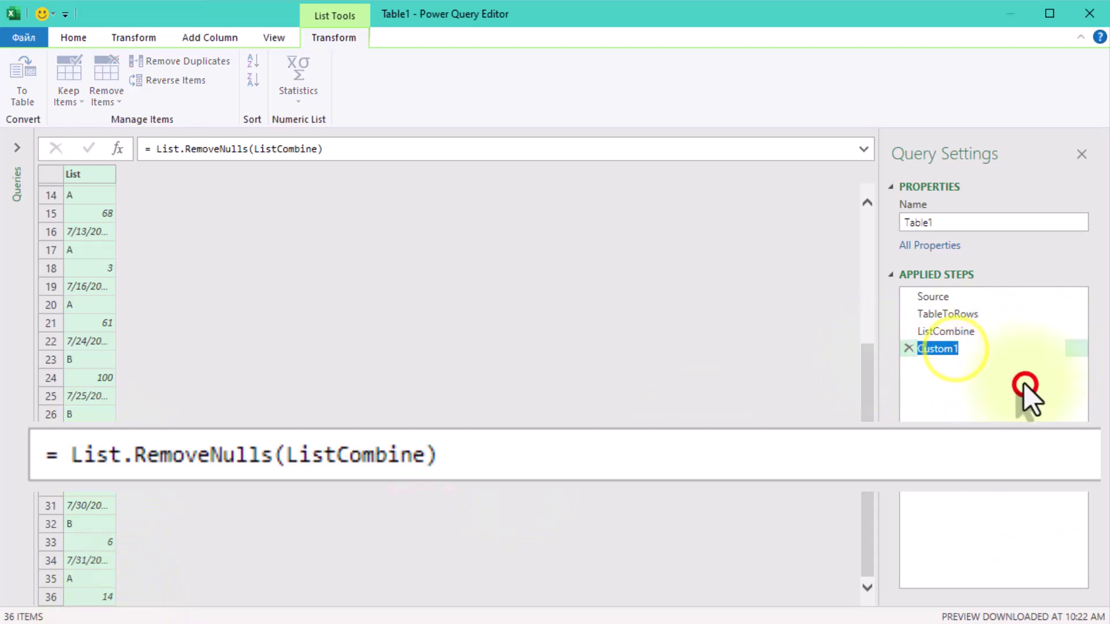
type("List")
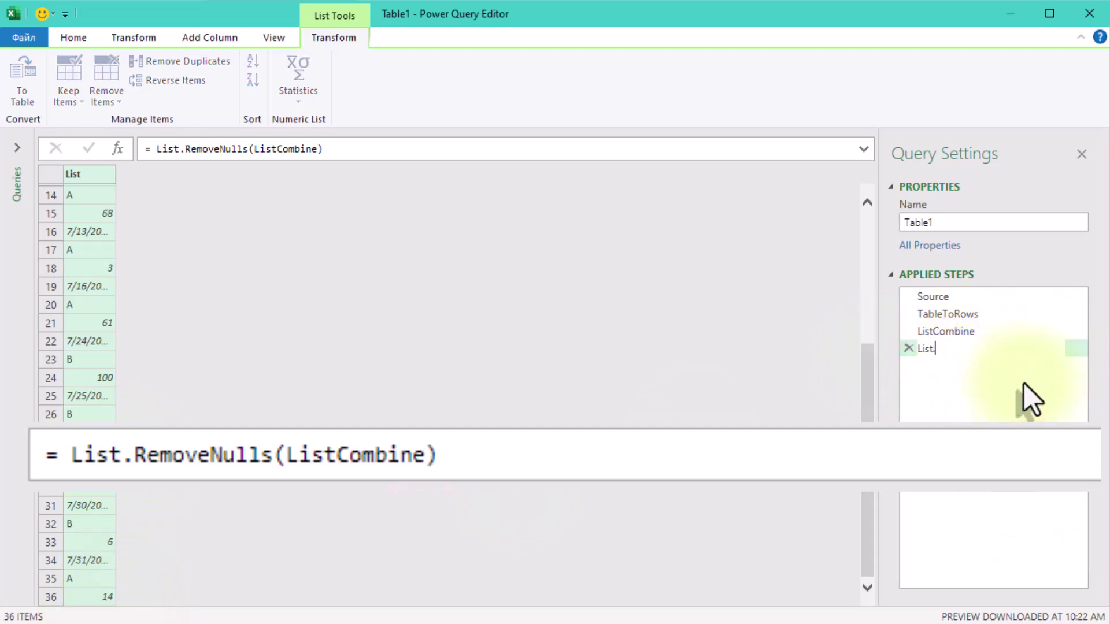
type("RemoveNulls")
left_click(438, 383)
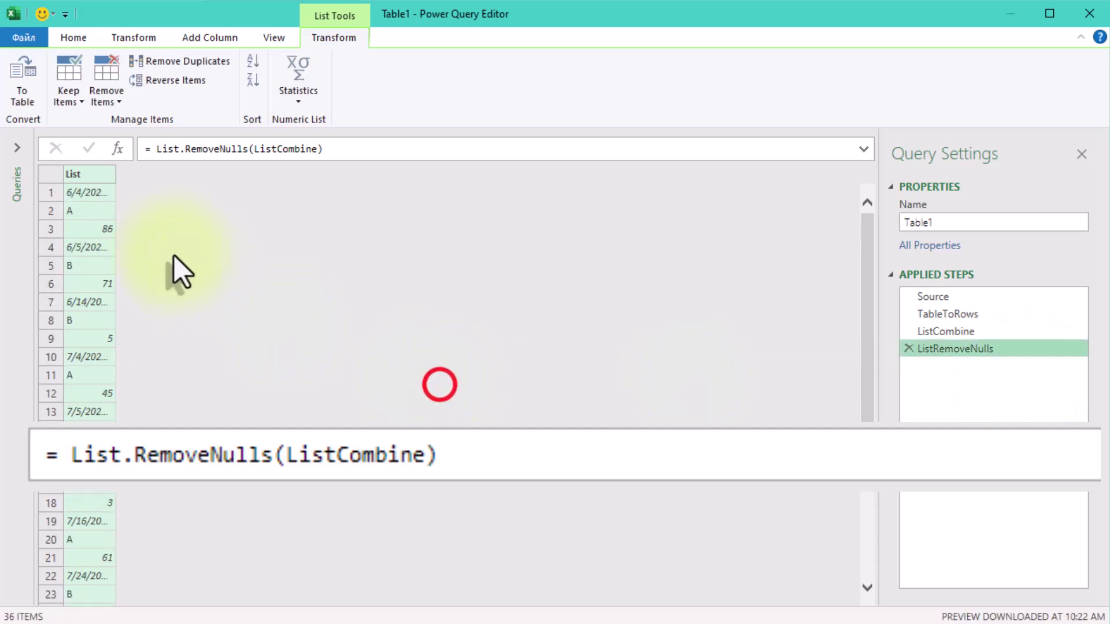
scroll(116, 289, "down", 4)
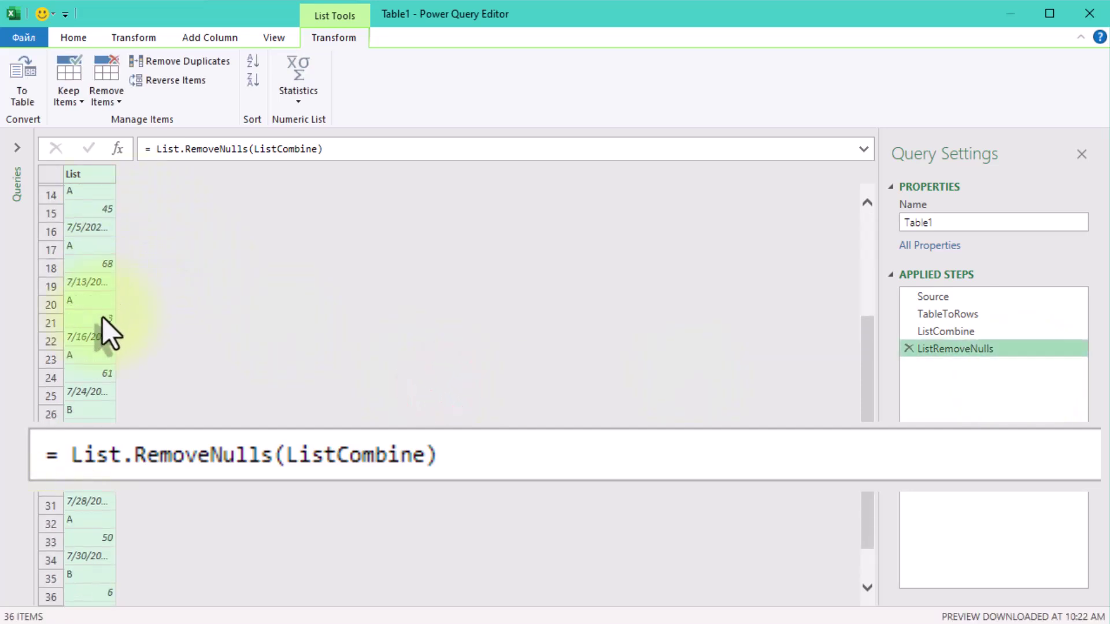
scroll(105, 318, "up", 4)
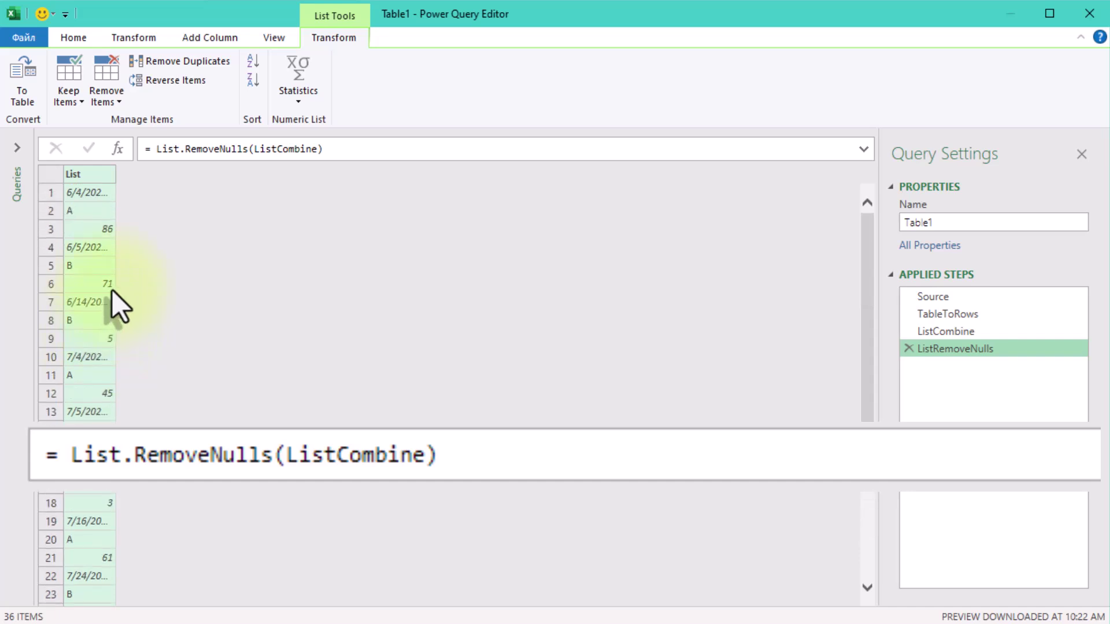
Step: Add a step applying List.Split(ListRemoveNulls,3) to group values in threes
left_click(118, 154)
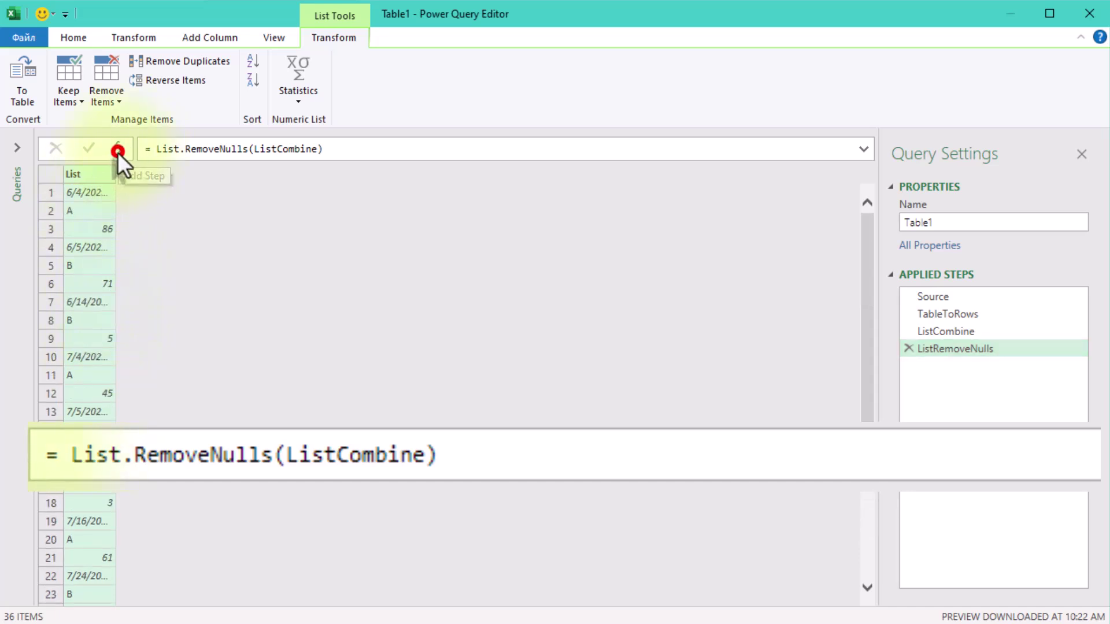
left_click(155, 149)
type("List.Split")
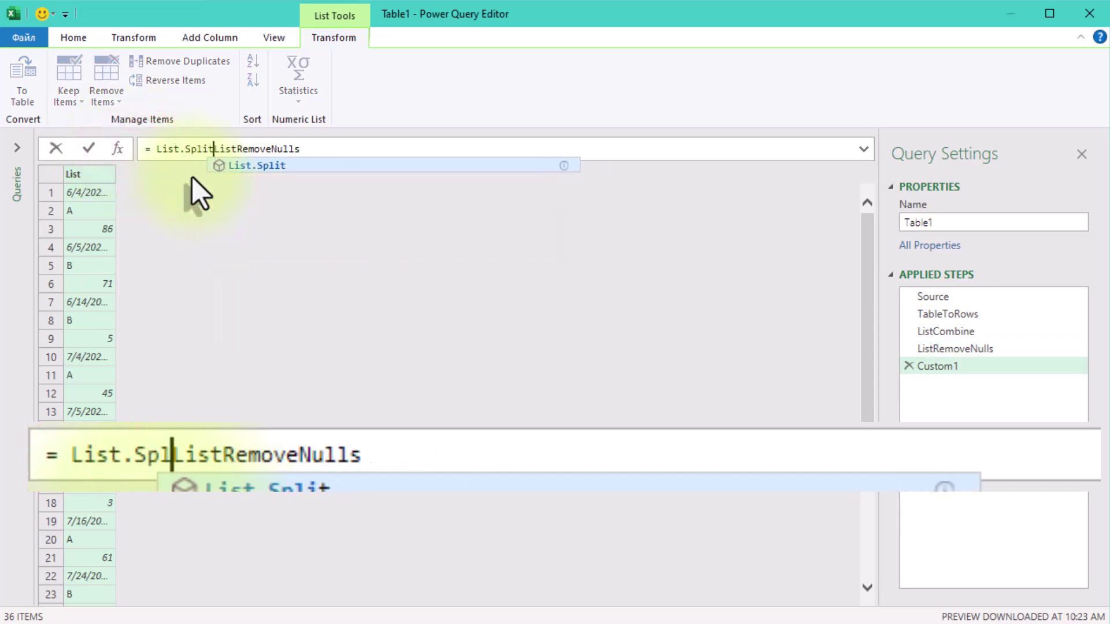
type("(")
key("End")
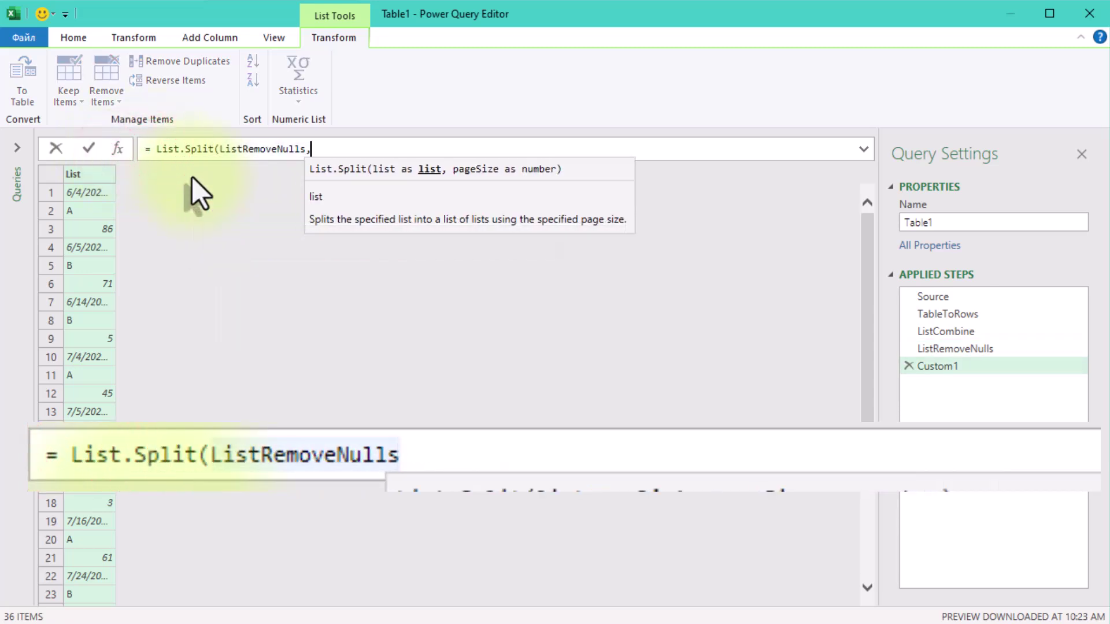
type(",3)")
left_click(226, 197)
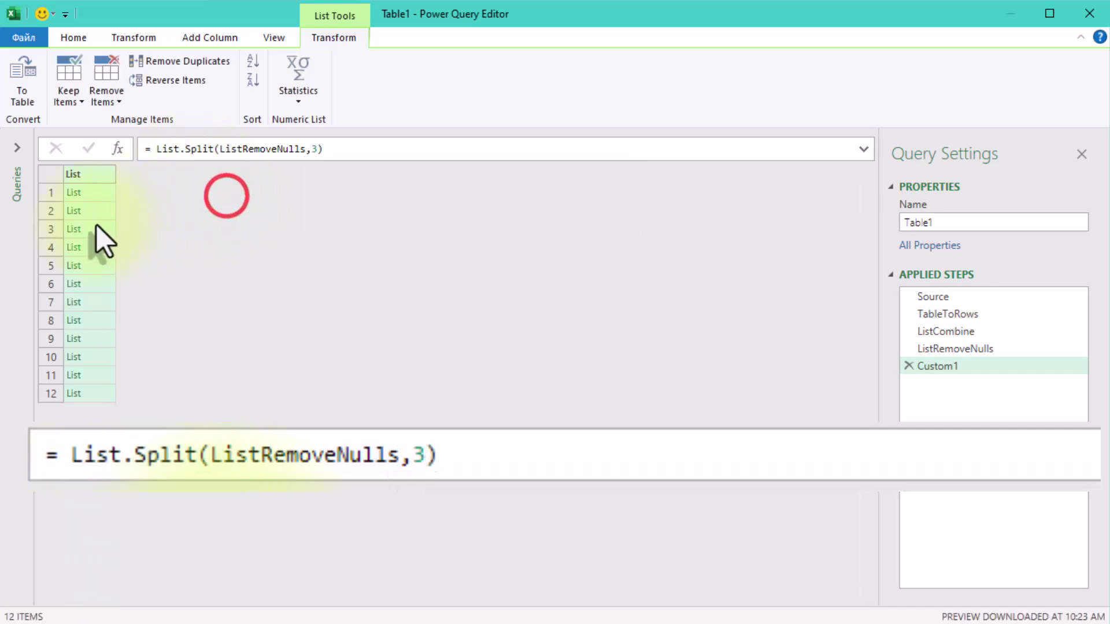
Step: Preview the items in several of the three-item groups
left_click(90, 192)
left_click(96, 212)
left_click(95, 247)
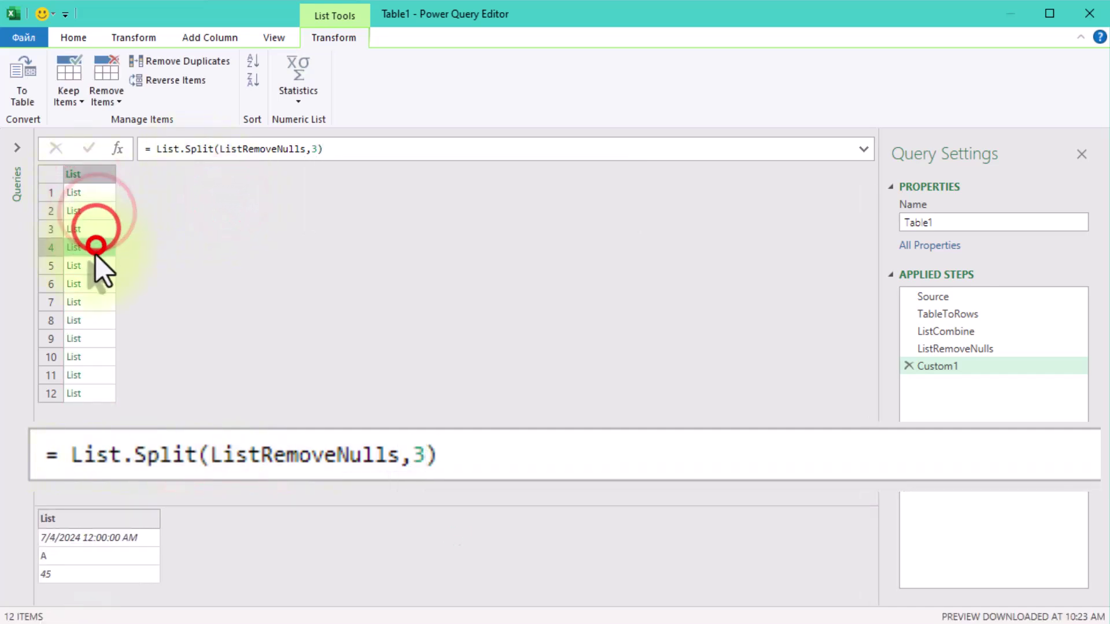
left_click(95, 264)
left_click(99, 307)
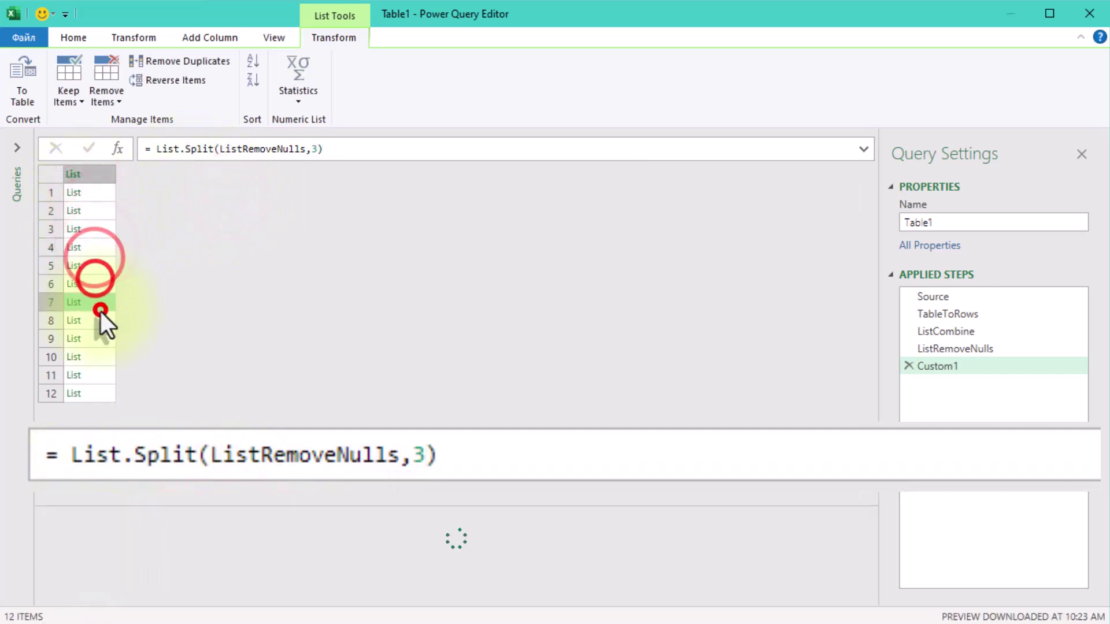
Step: Rename the Custom1 step to ListSplit
right_click(959, 369)
left_click(1009, 403)
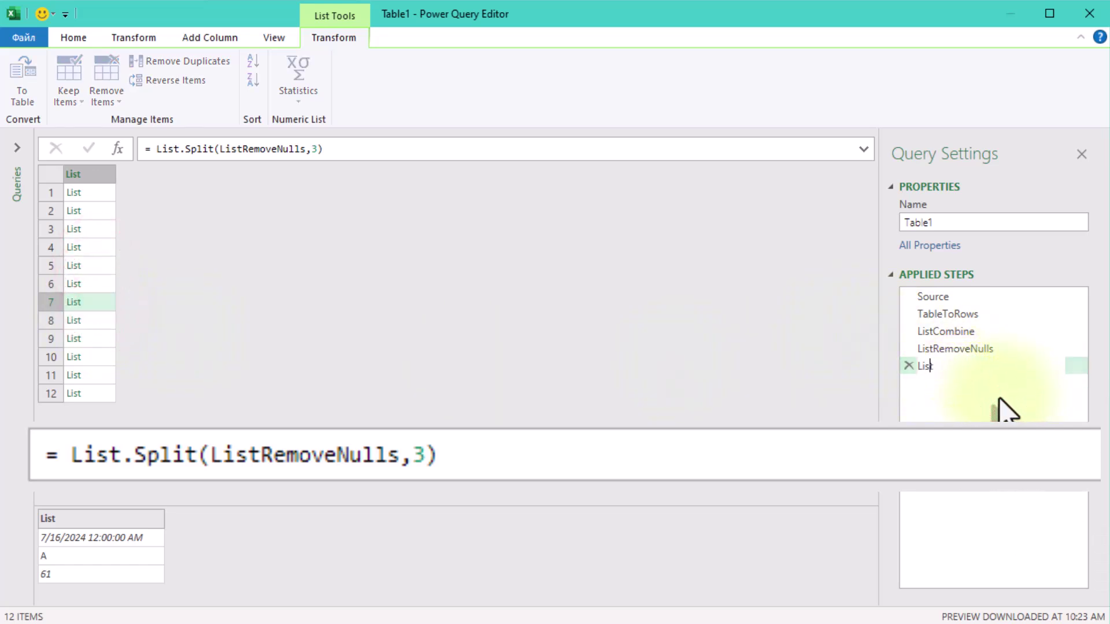
left_click(572, 349)
left_click_drag(108, 186, 96, 231)
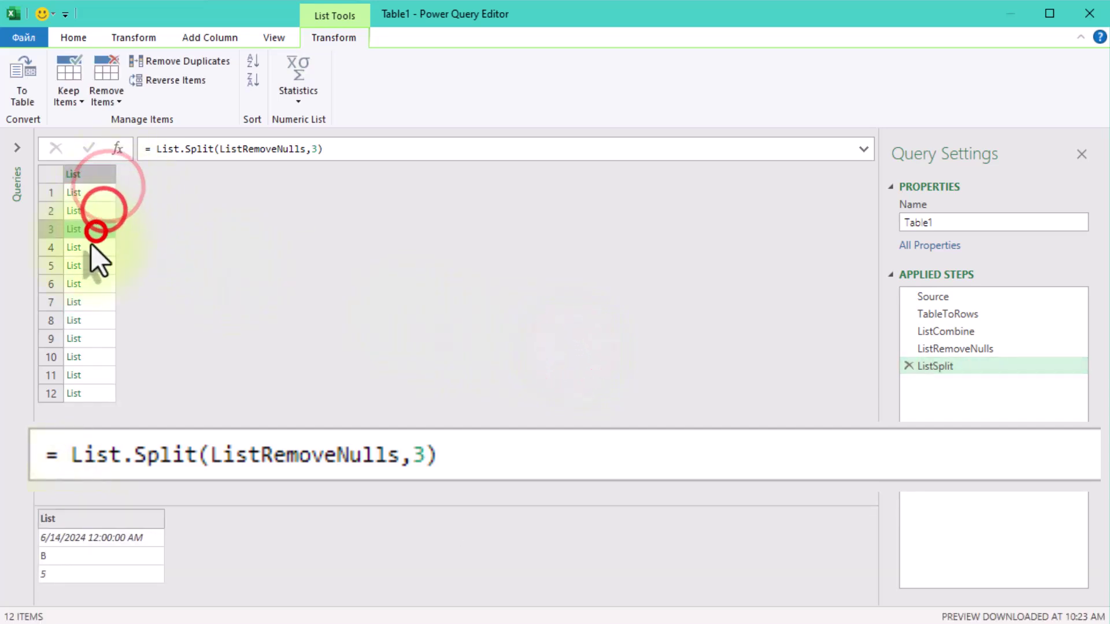
Step: Add a step applying List.Transform(ListSplit, each Record.FromList(_,{"Date","Product","Quantity"}))
left_click(118, 149)
left_click(152, 149)
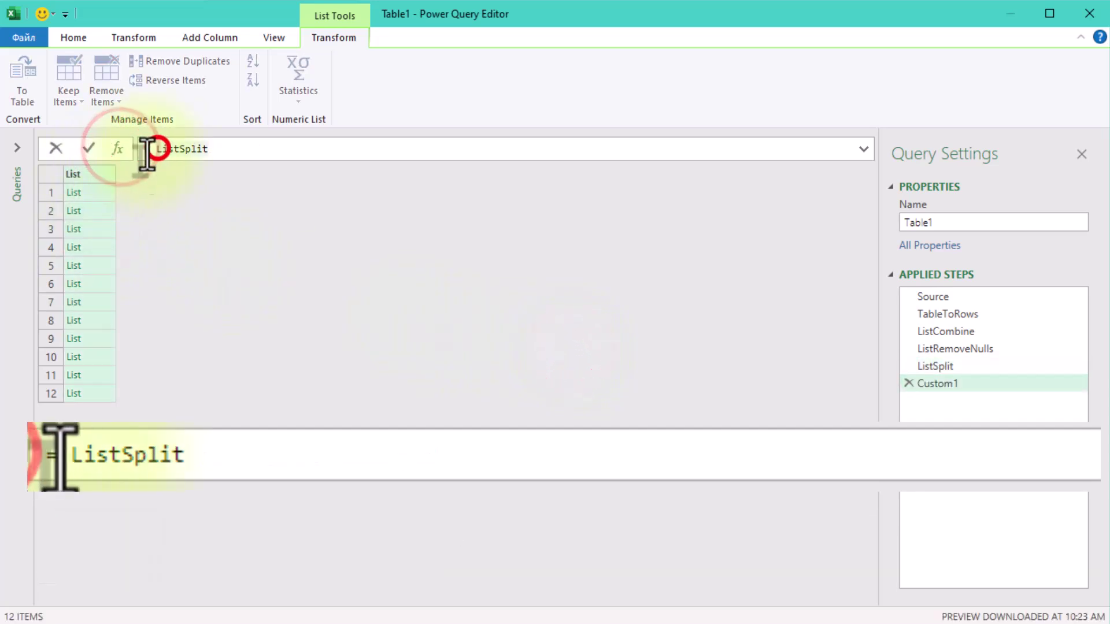
type("List.Tra")
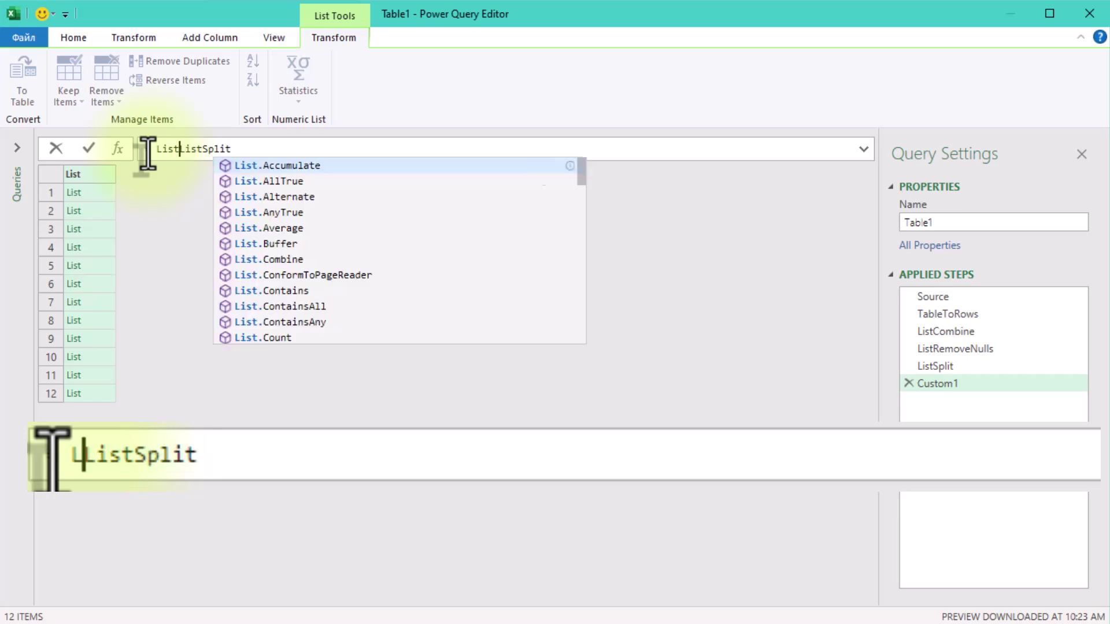
type("nsform(")
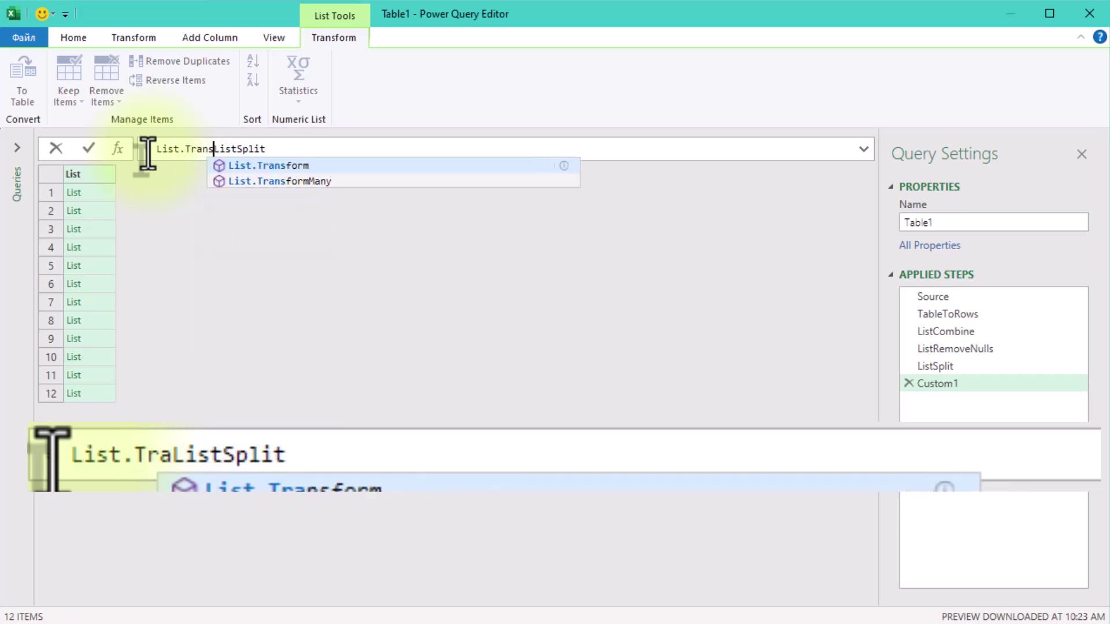
key("End")
type(",")
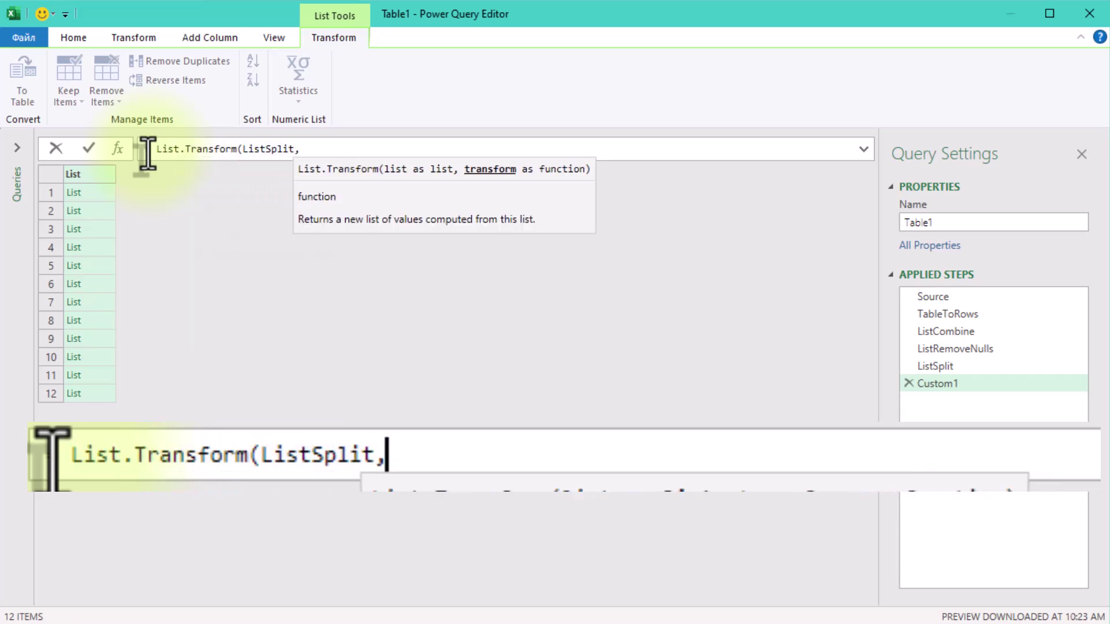
type(" each")
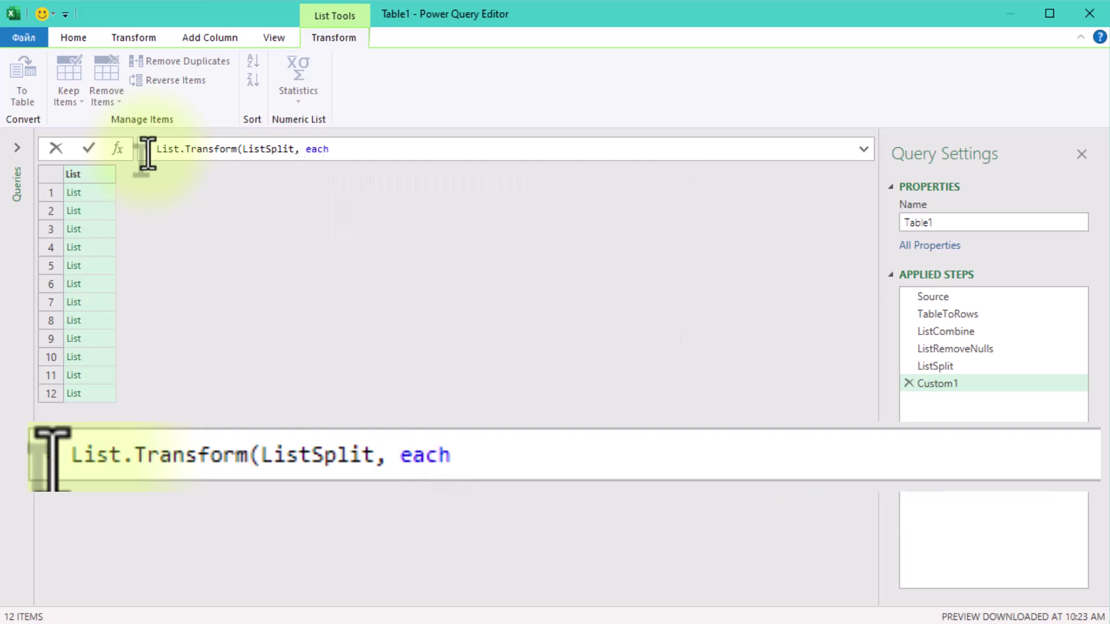
type(" Record.")
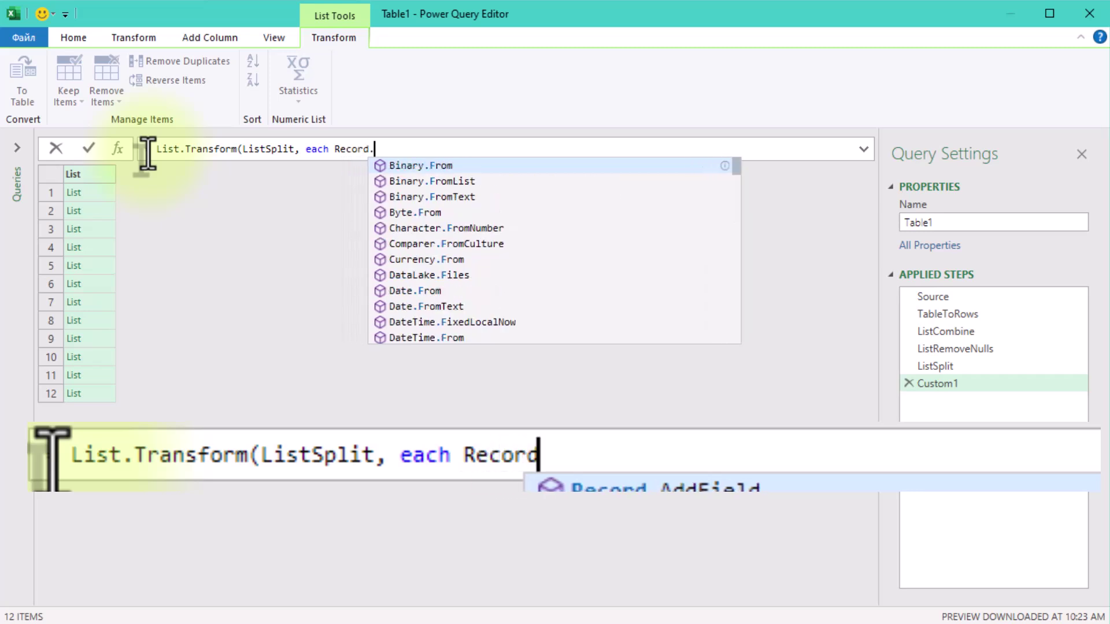
type("FromList(")
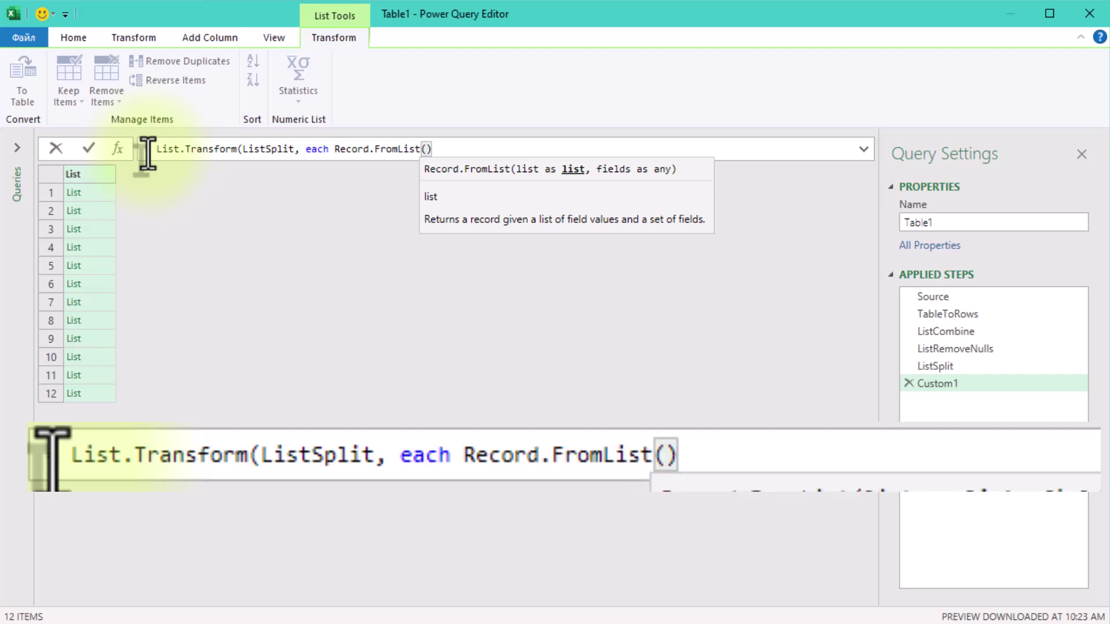
type("_,")
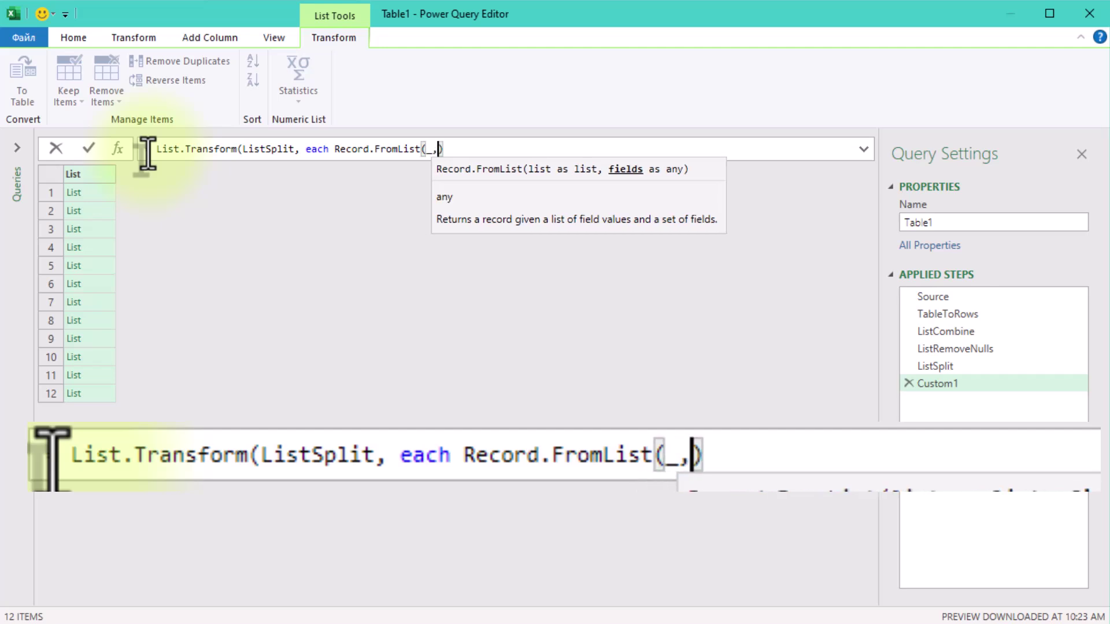
type("{\"")
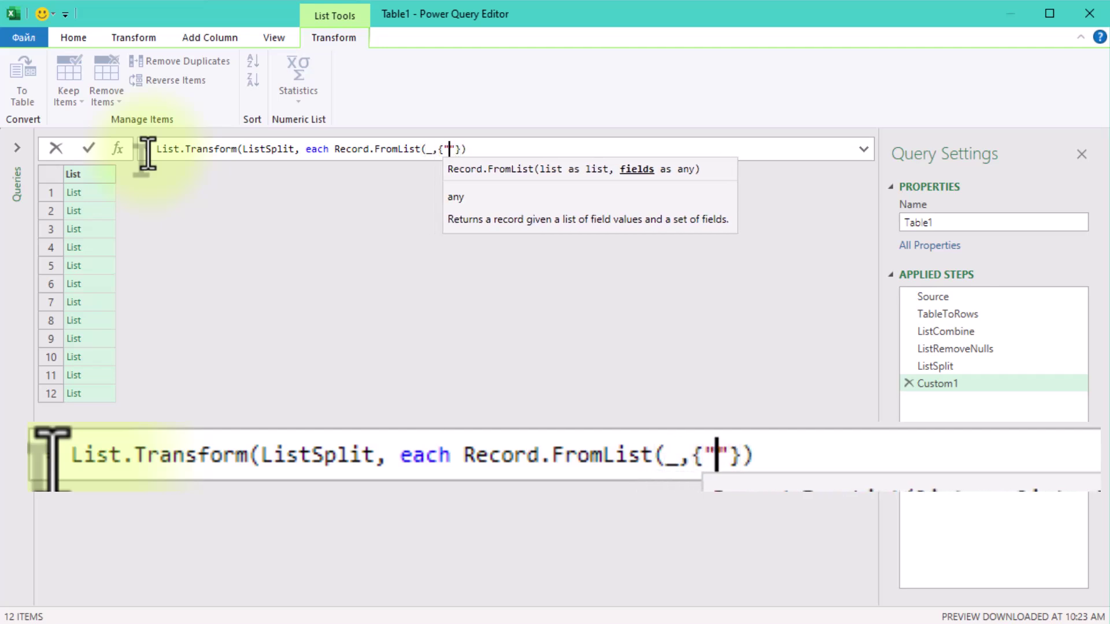
type("Date\",")
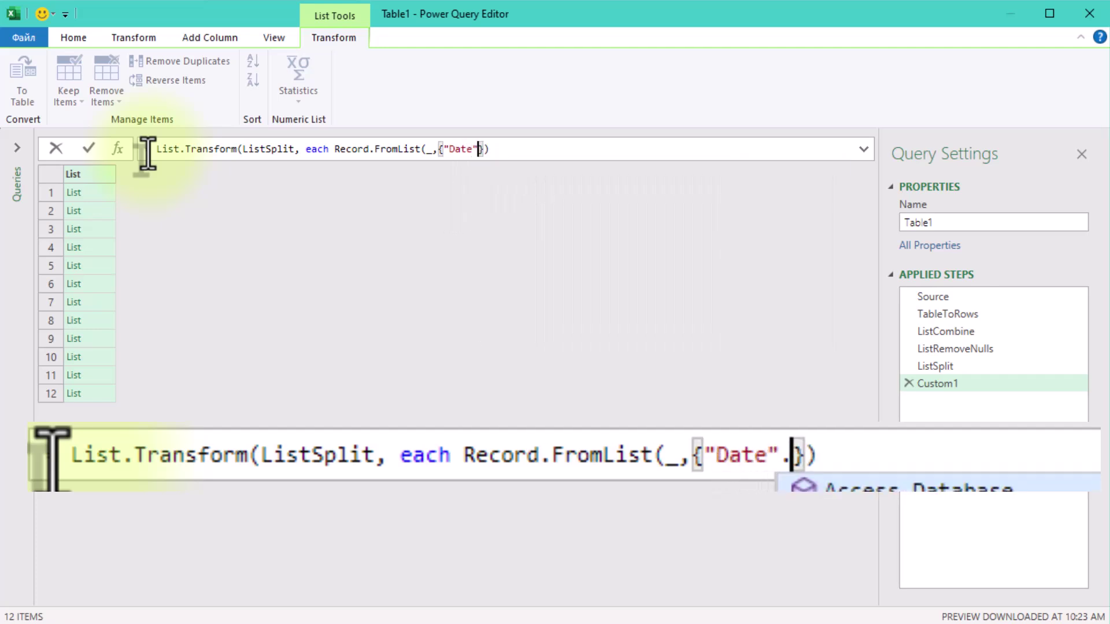
type("\"Produ")
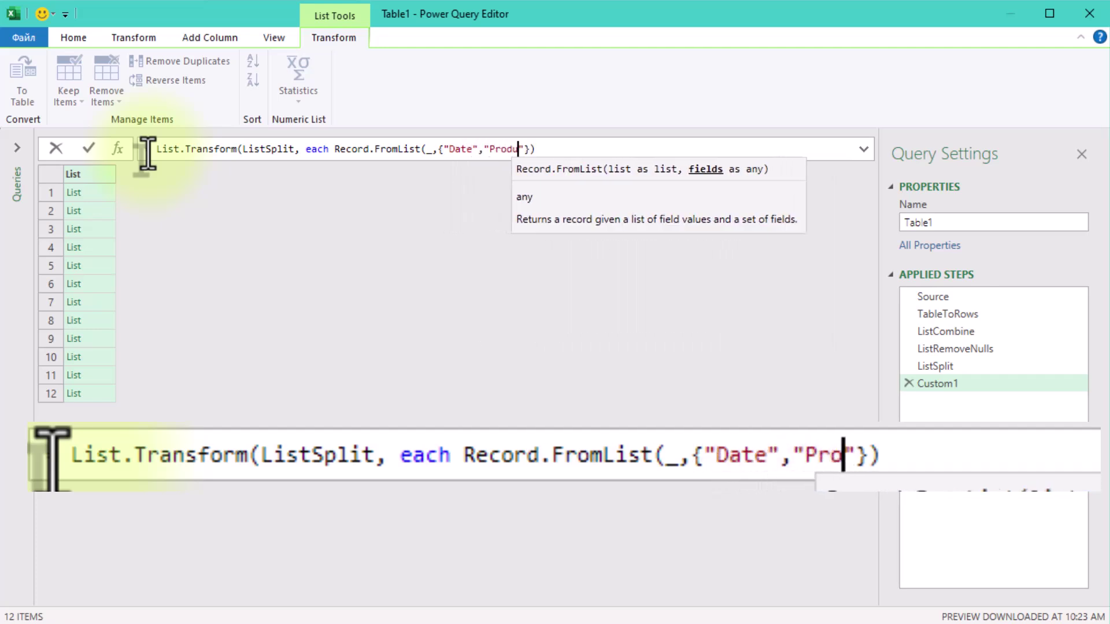
type("ct\",")
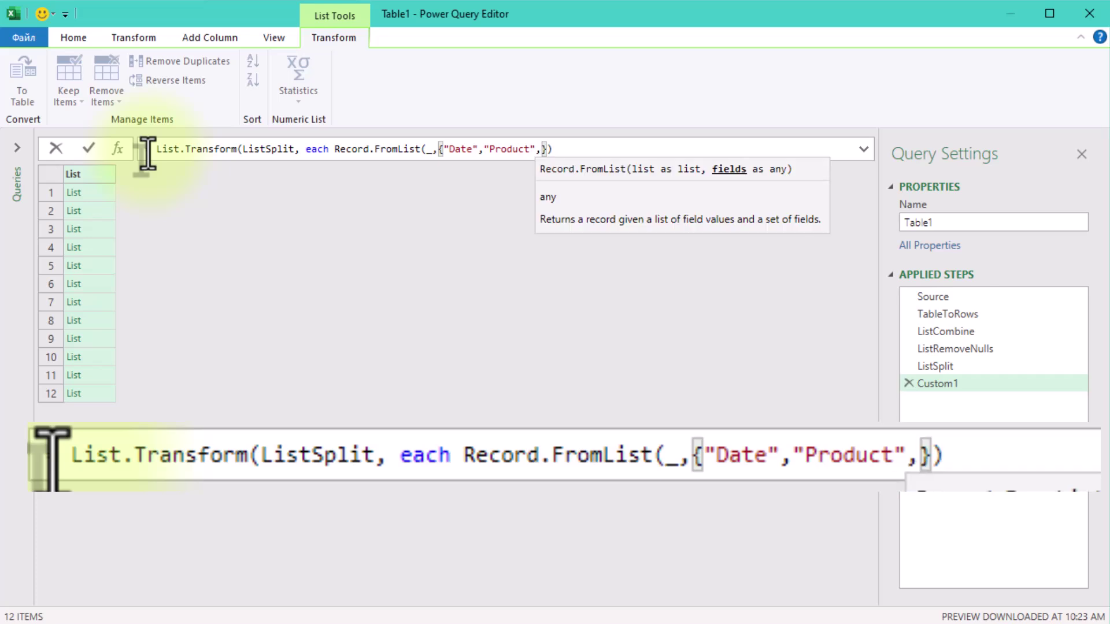
type("\"Quantit")
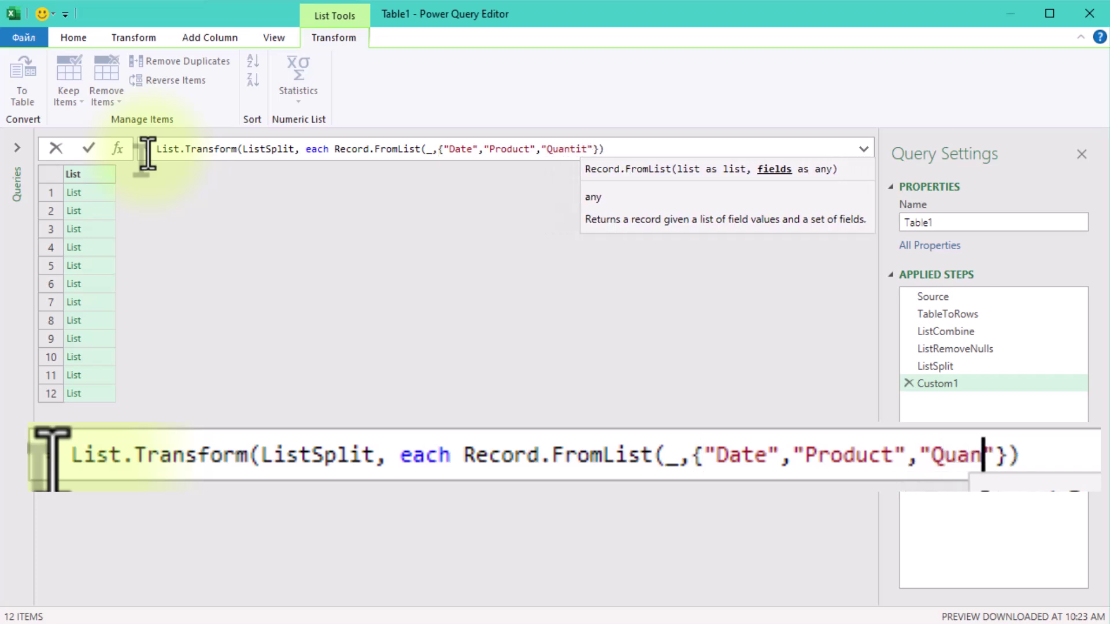
type("y\"}))")
key("Return")
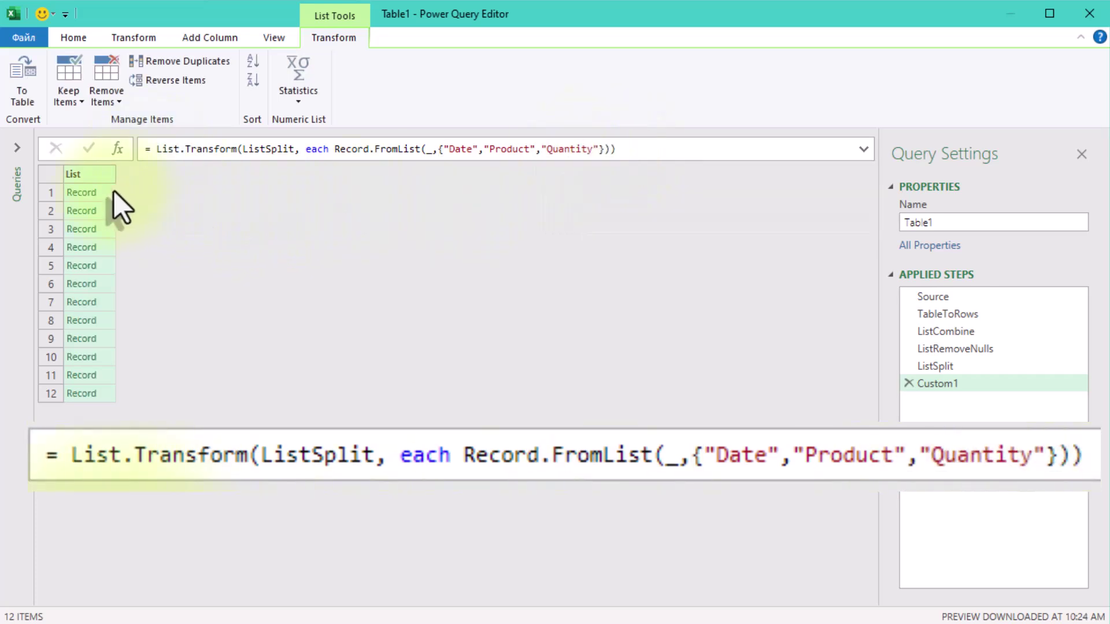
Step: Preview the Date, Product and Quantity field values of the first six records
left_click(112, 193)
left_click(106, 211)
left_click(103, 229)
left_click(102, 248)
left_click(104, 266)
left_click(105, 284)
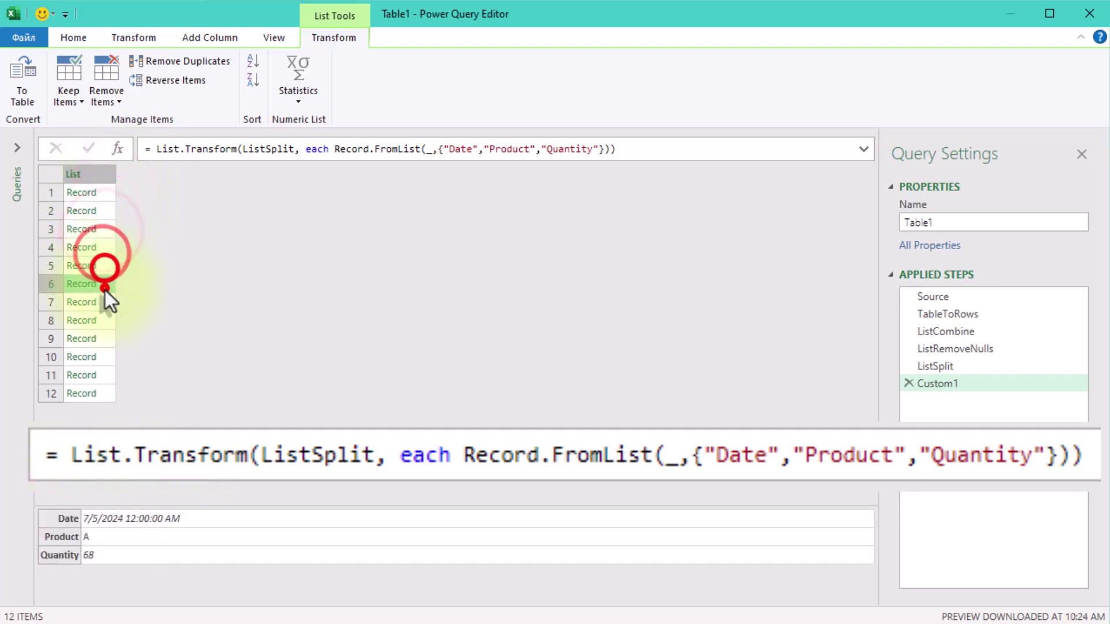
Step: Rename the Custom1 step to ListTransform
right_click(949, 383)
left_click(994, 417)
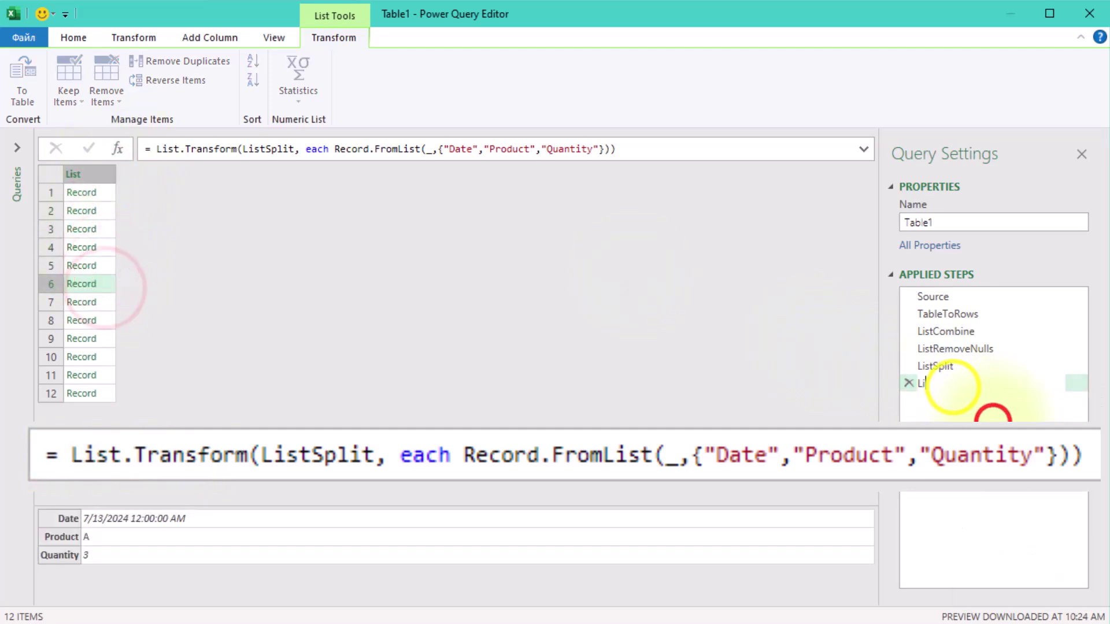
left_click(990, 416)
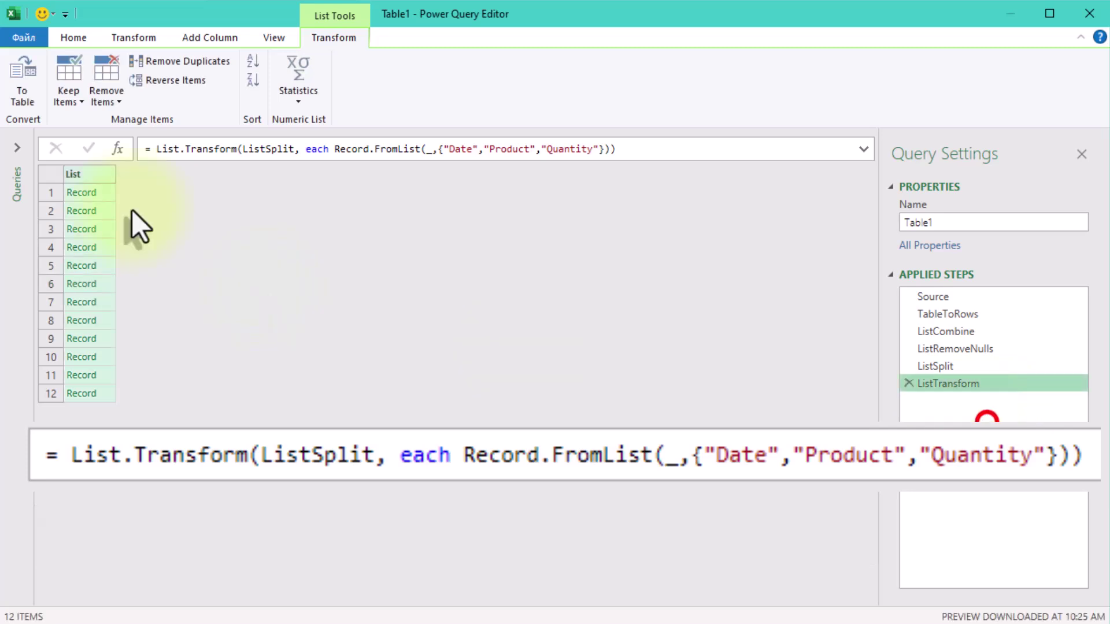
Step: Add a step applying Table.FromRecords(ListTransform) to build the 12-row Date, Product, Quantity table
left_click(117, 146)
left_click(155, 149)
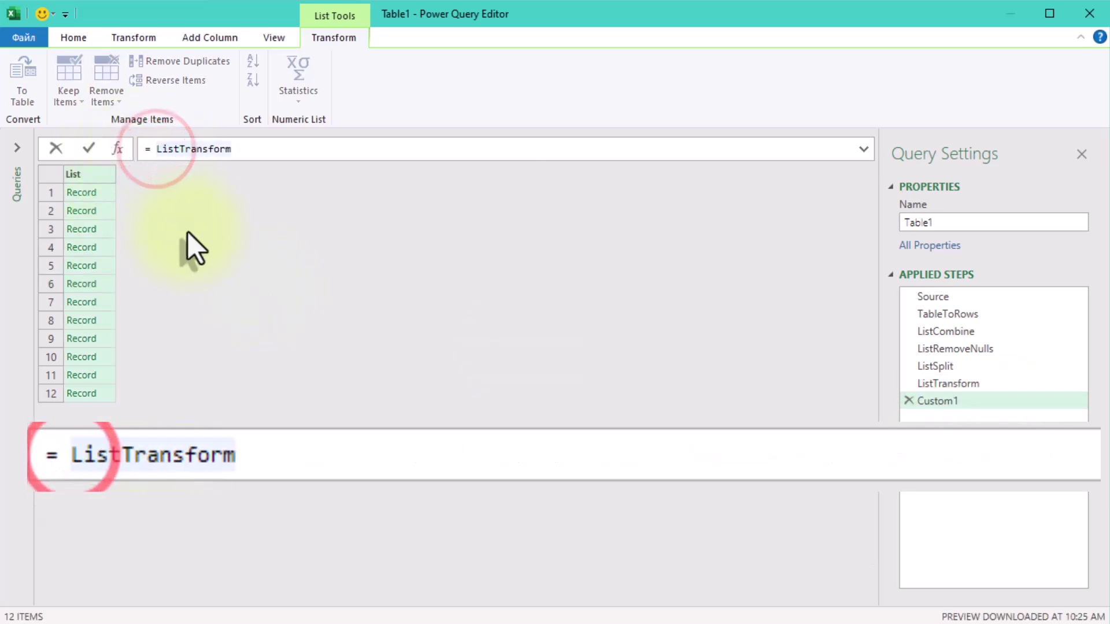
type("Table.F")
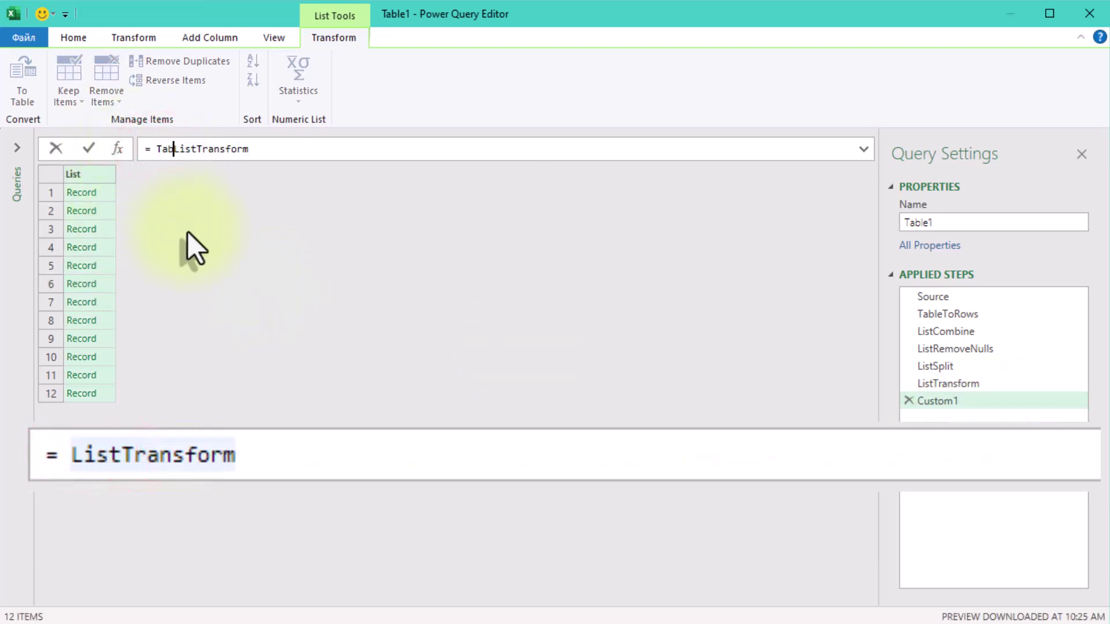
type("romReco")
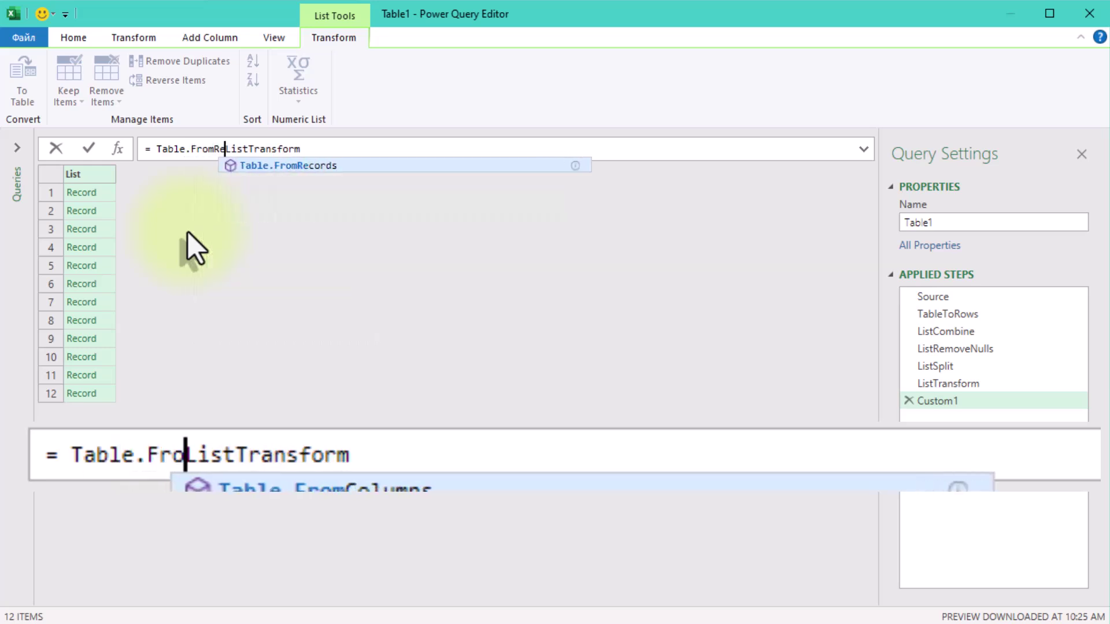
type("rds(")
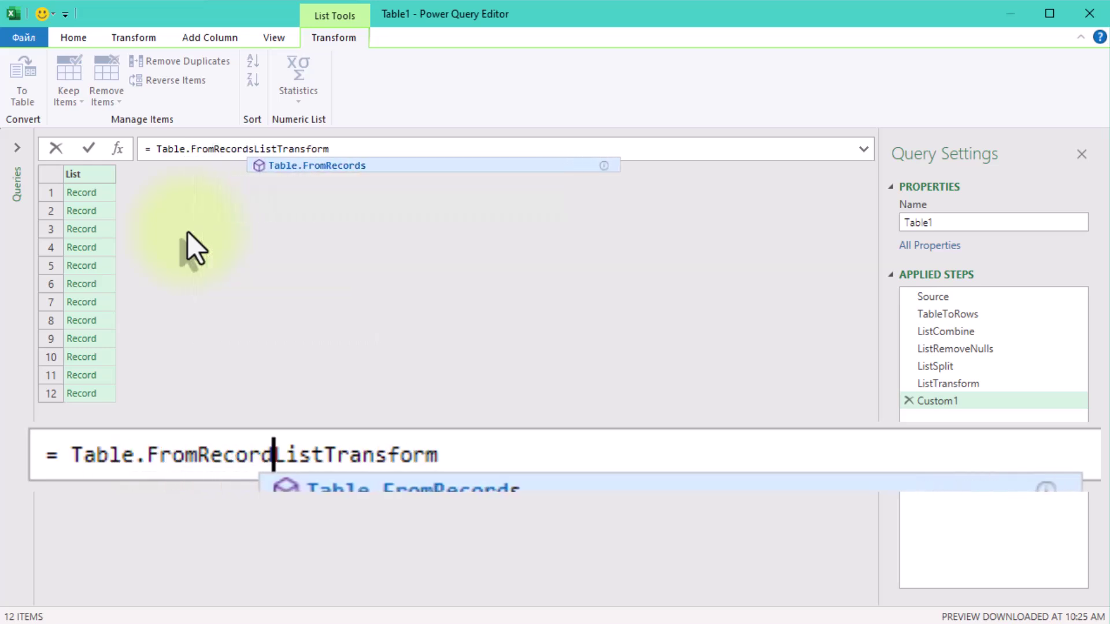
key("End")
type(")")
key("Return")
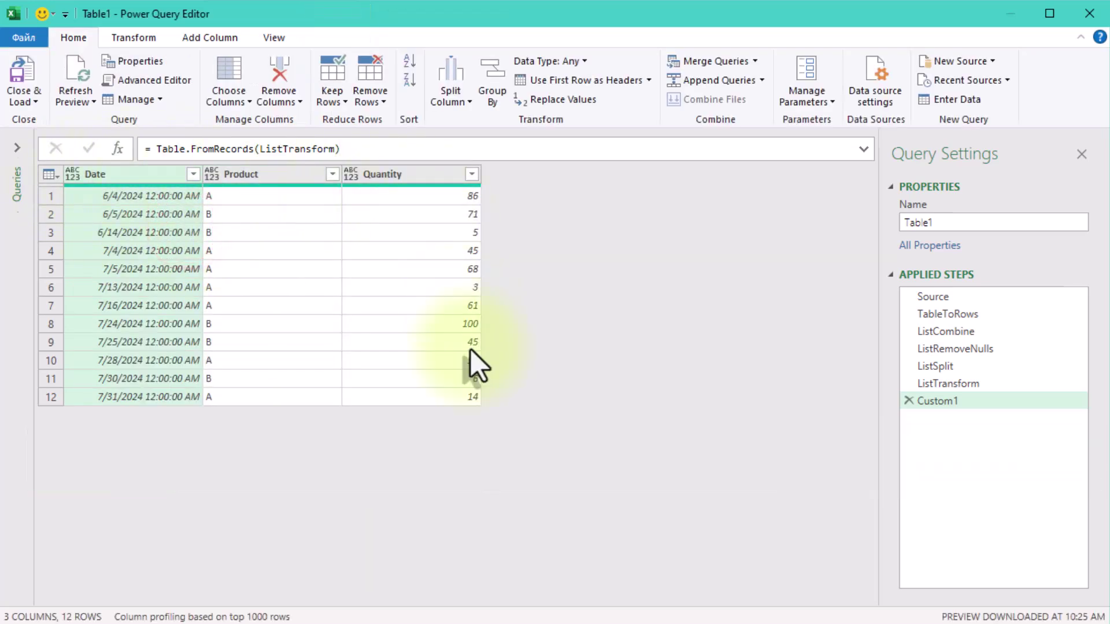
key("ctrl+shift+plus")
key("ctrl+shift+plus")
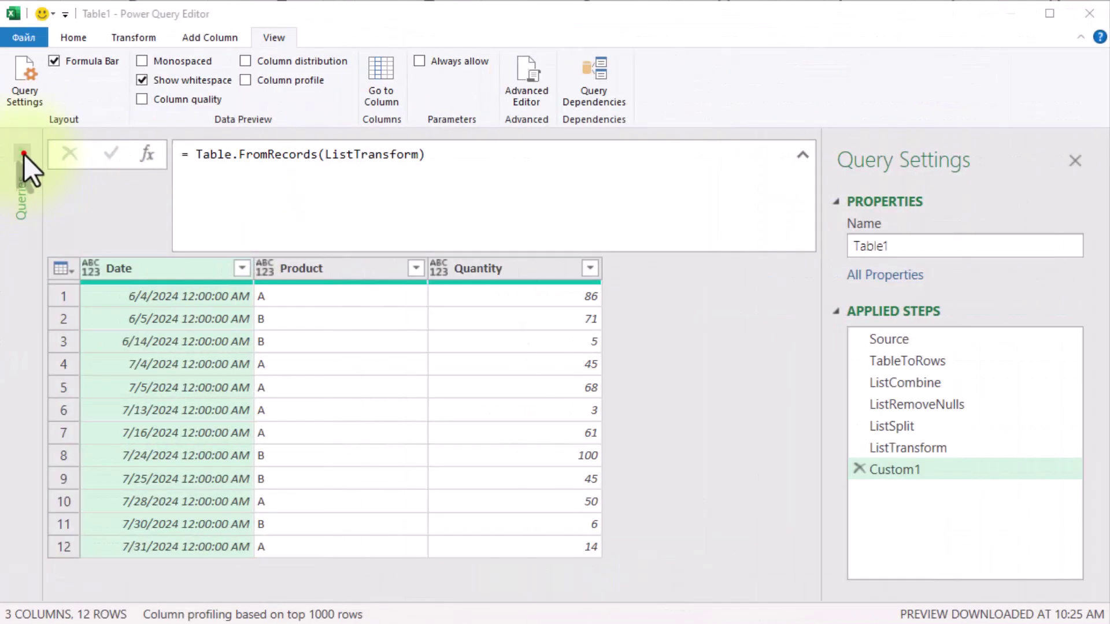
Step: Duplicate the Table1 query as Table1 (2)
left_click(4, 153)
right_click(79, 174)
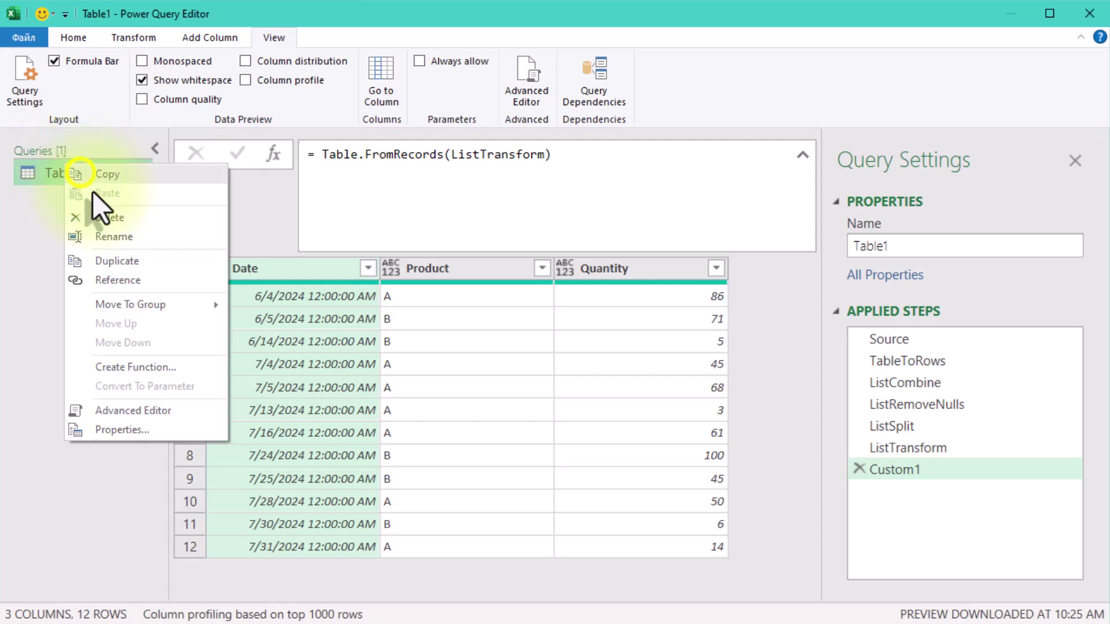
left_click(141, 261)
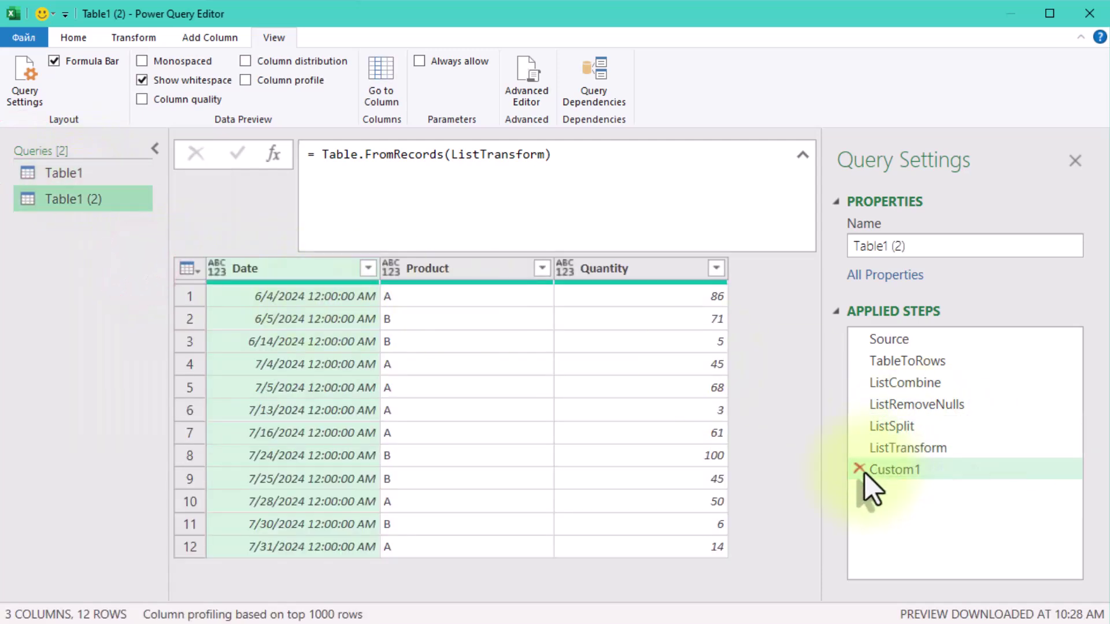
Step: Delete all six steps after Source from Table1 (2)
left_click(860, 469)
left_click(860, 448)
left_click(860, 426)
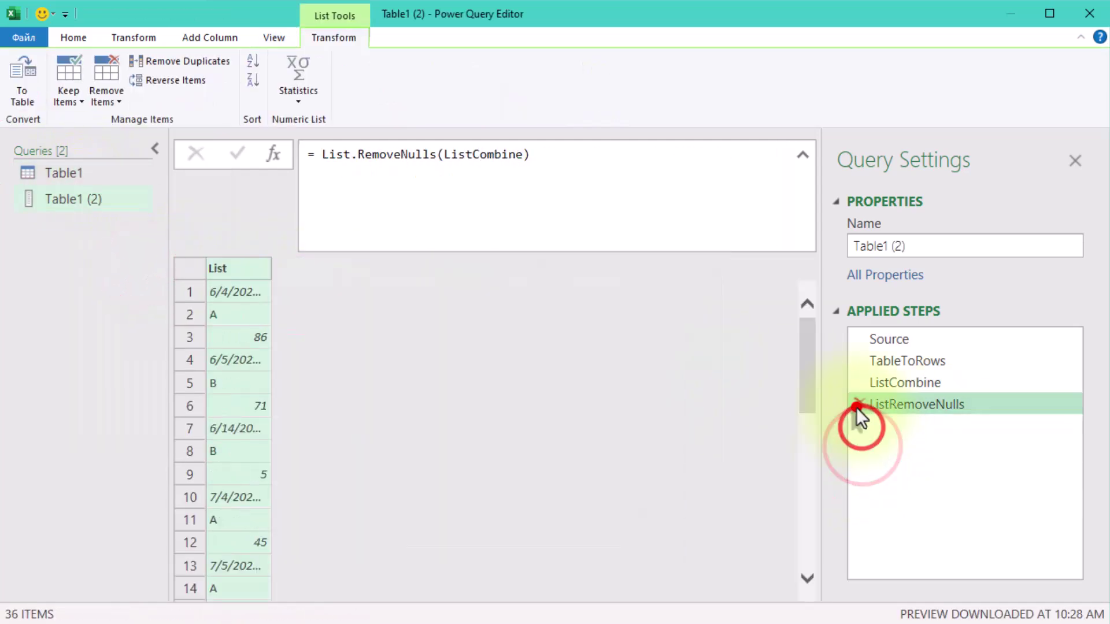
left_click(861, 405)
left_click(860, 382)
left_click(860, 360)
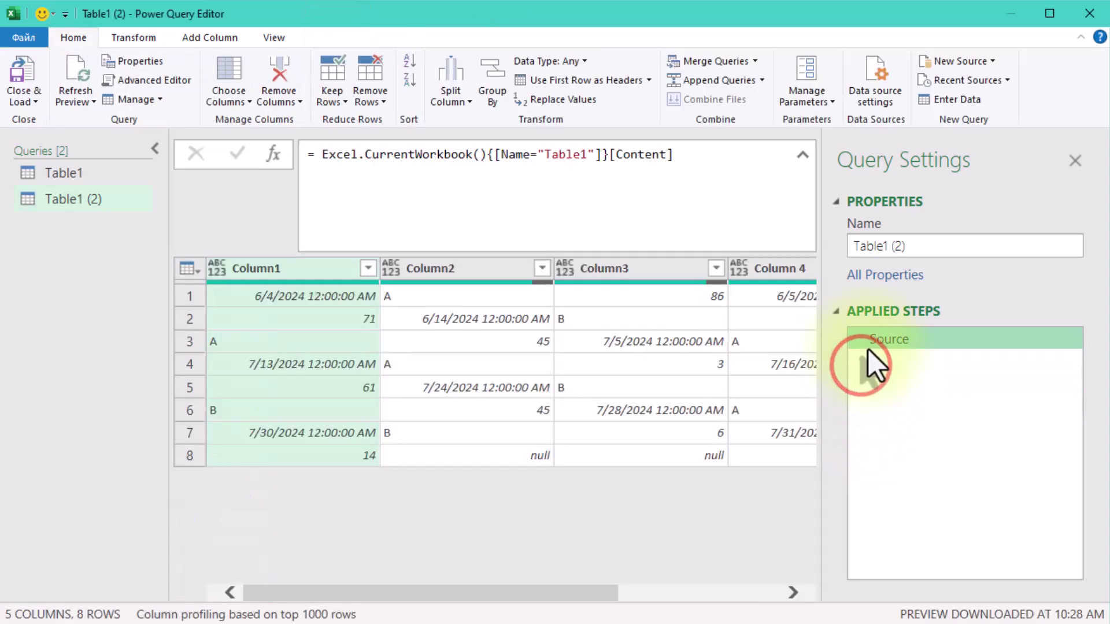
Step: Add a step replacing Source with the nested Table.FromRecords(List.Transform(List.Split(List.RemoveNulls(List.Combine(Table.ToRows…))))) formula
left_click(271, 152)
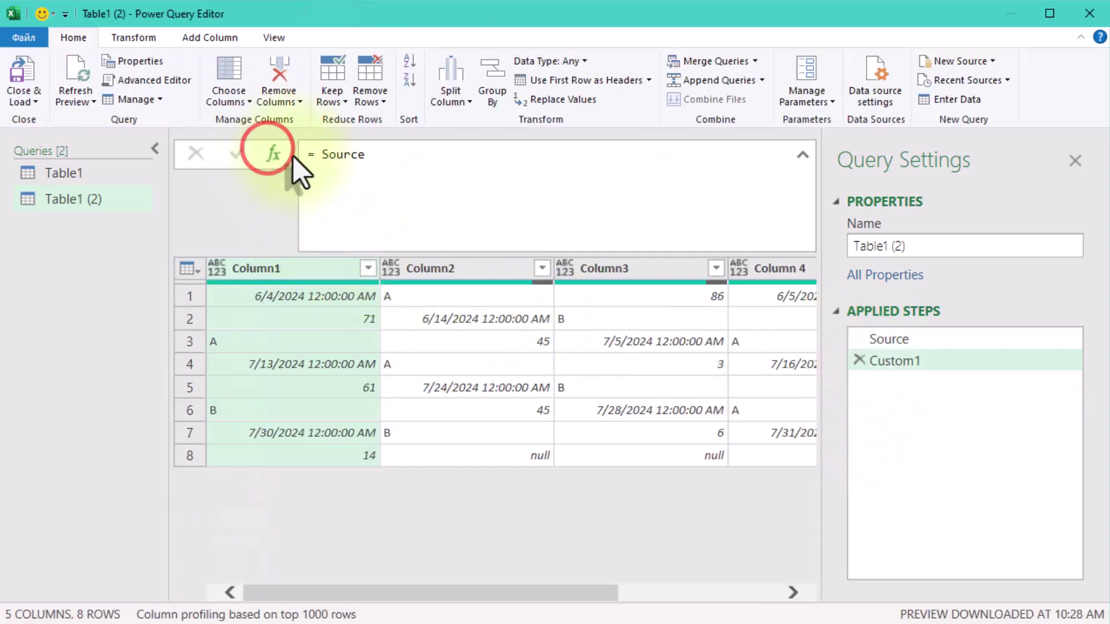
left_click_drag(320, 155, 403, 154)
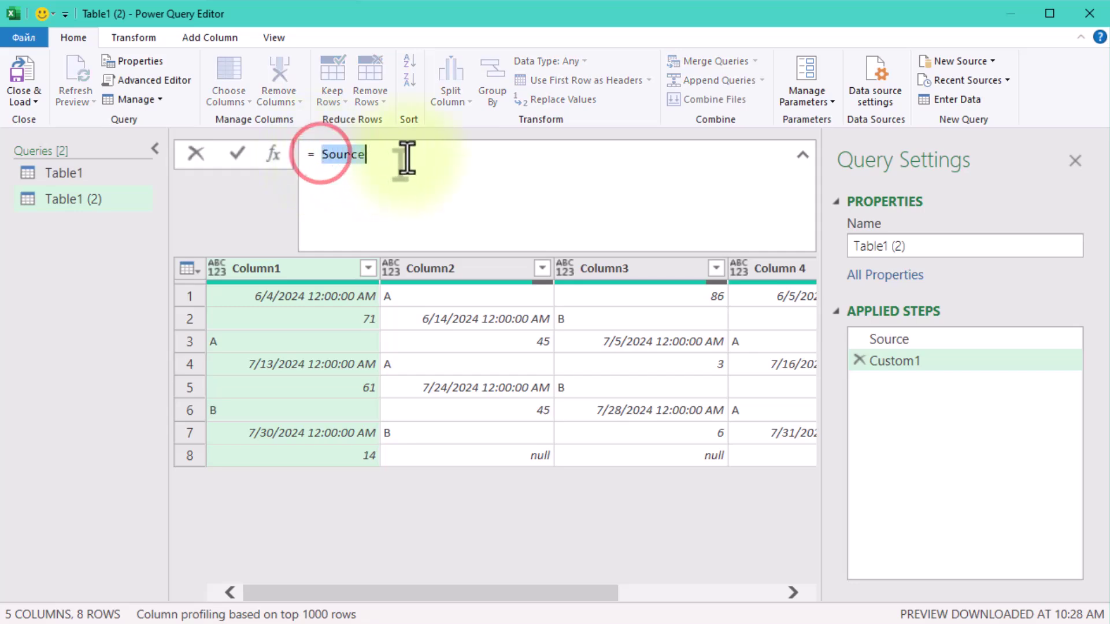
type("Table")
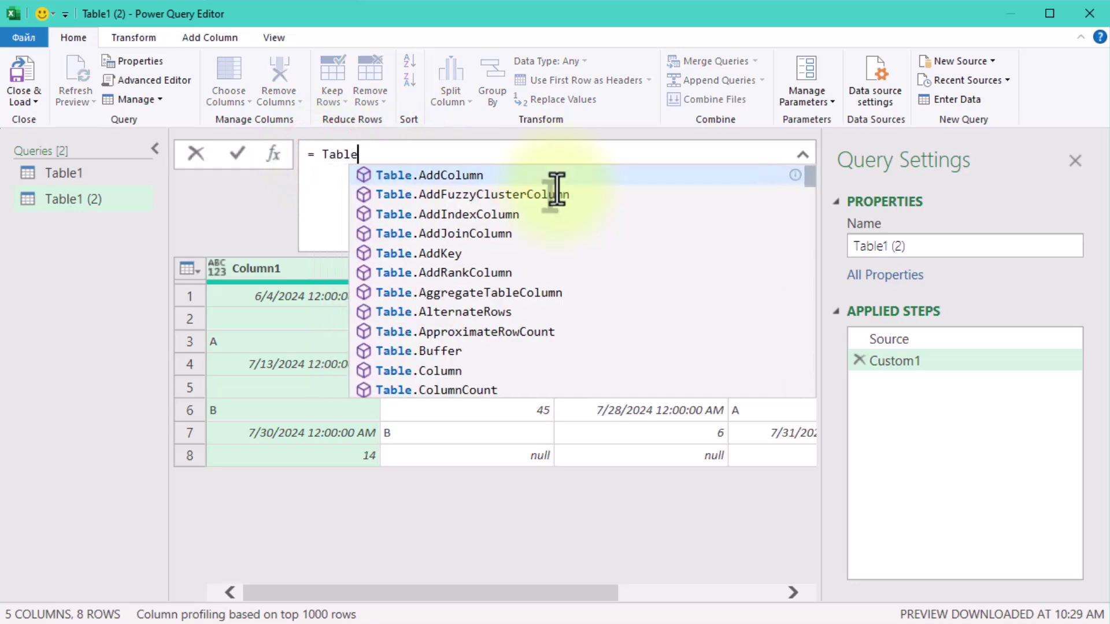
type(".FromRecords(List.Transform(")
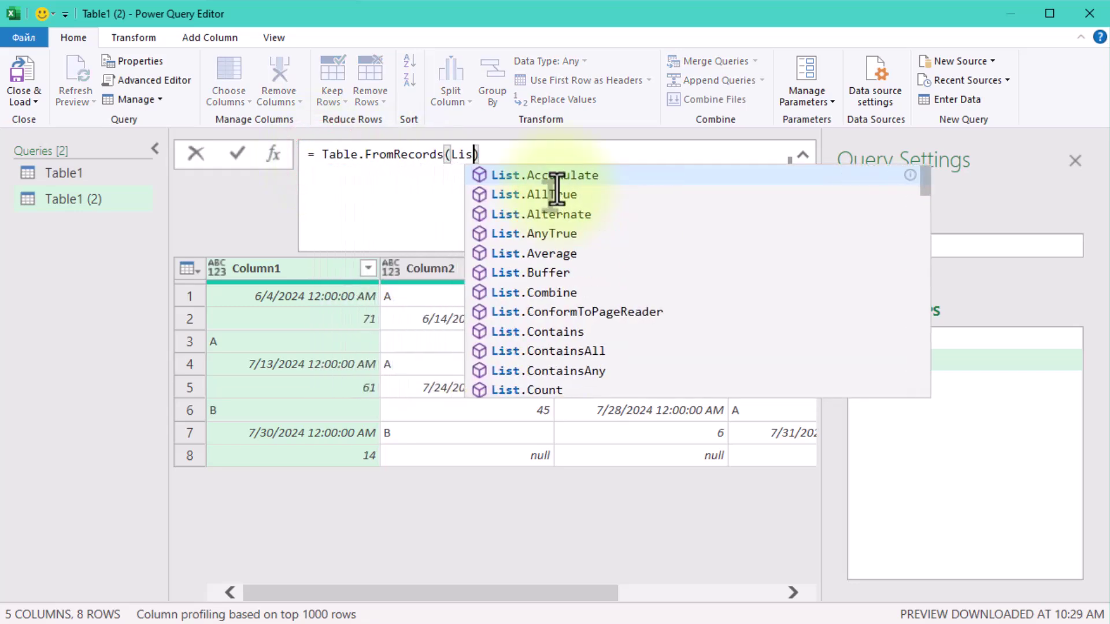
type("List.Split(List.Re")
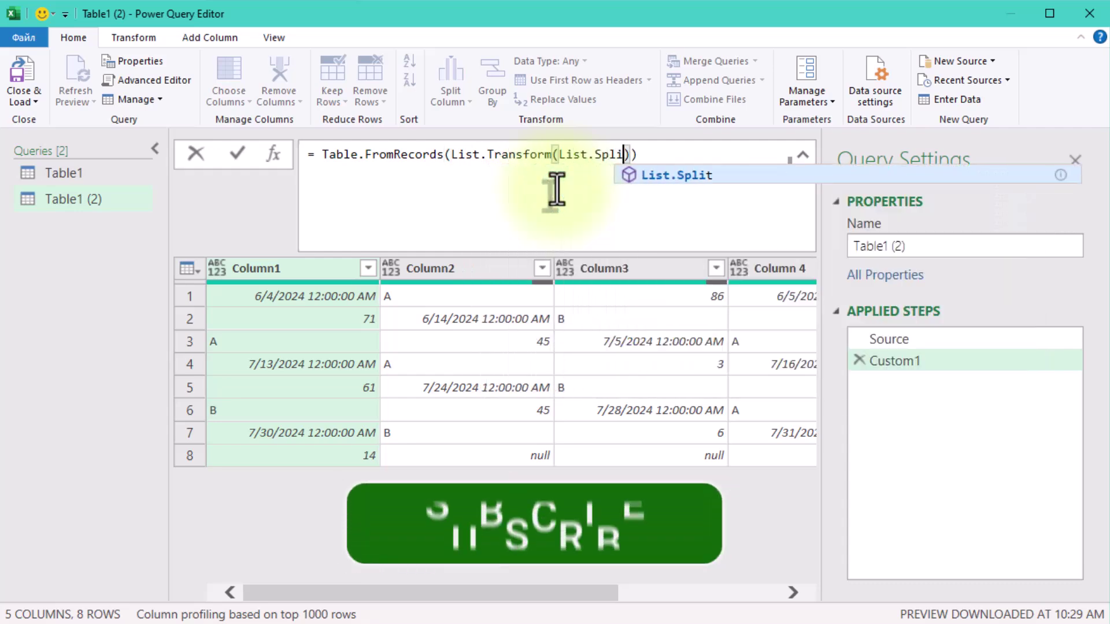
type("moveNulls(List.Com")
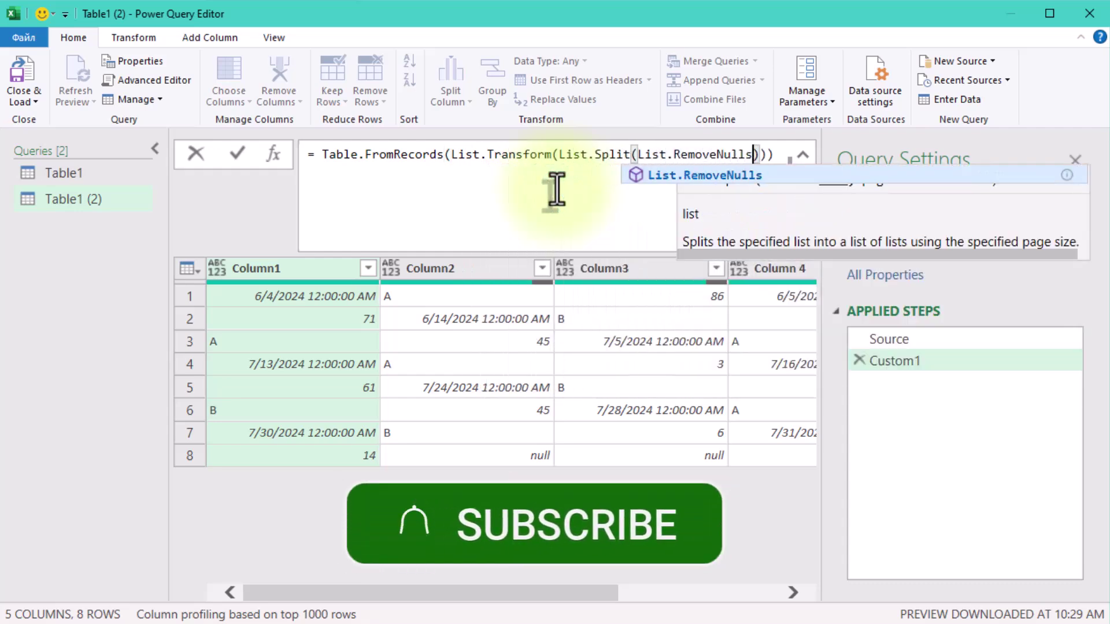
type("bine(Table.ToRows(")
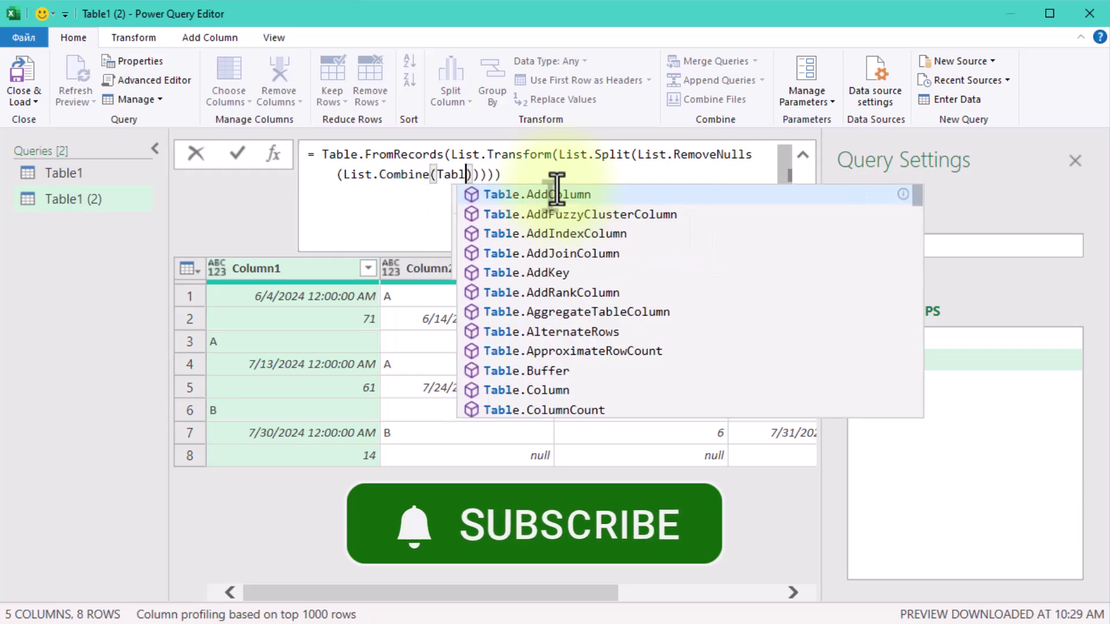
type("Source))),3), each ")
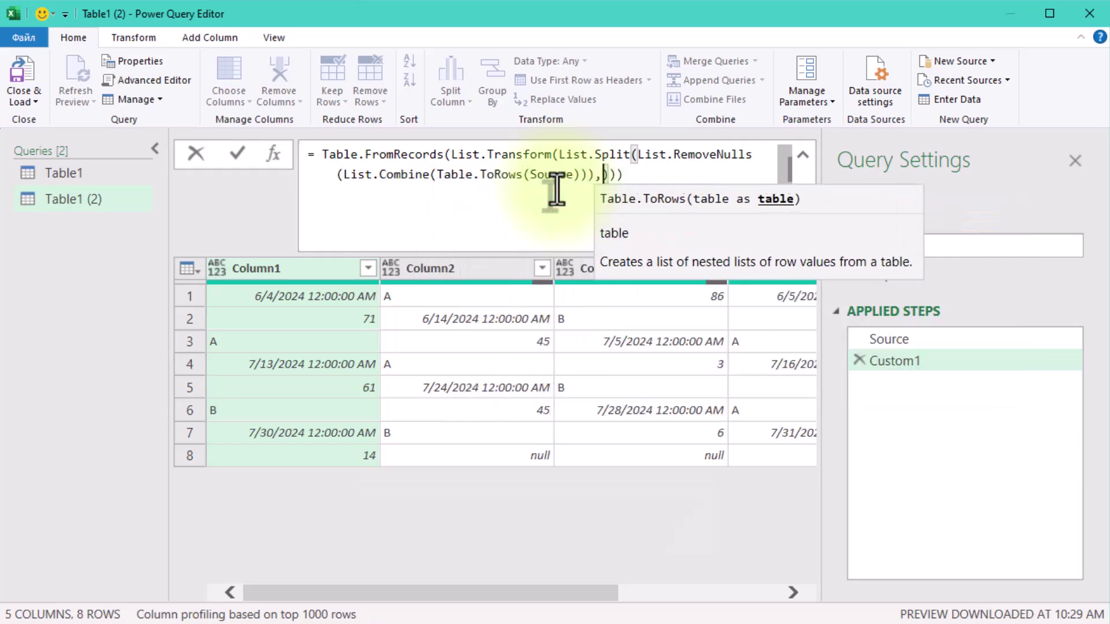
type("Record.FromList(_,")
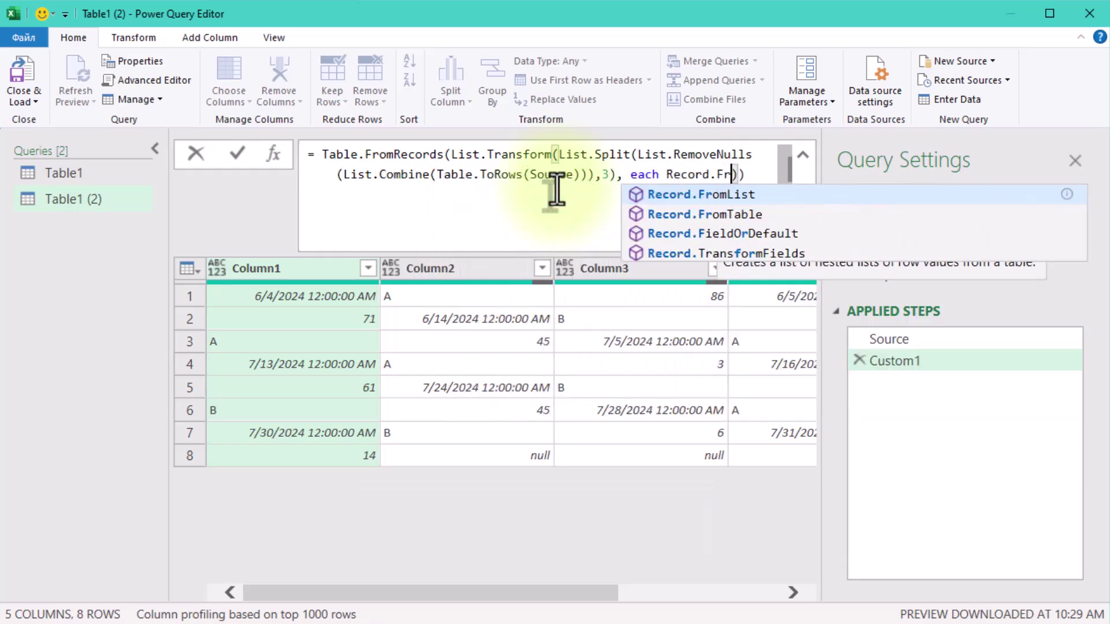
type(" {\"Date\",\"Product ")
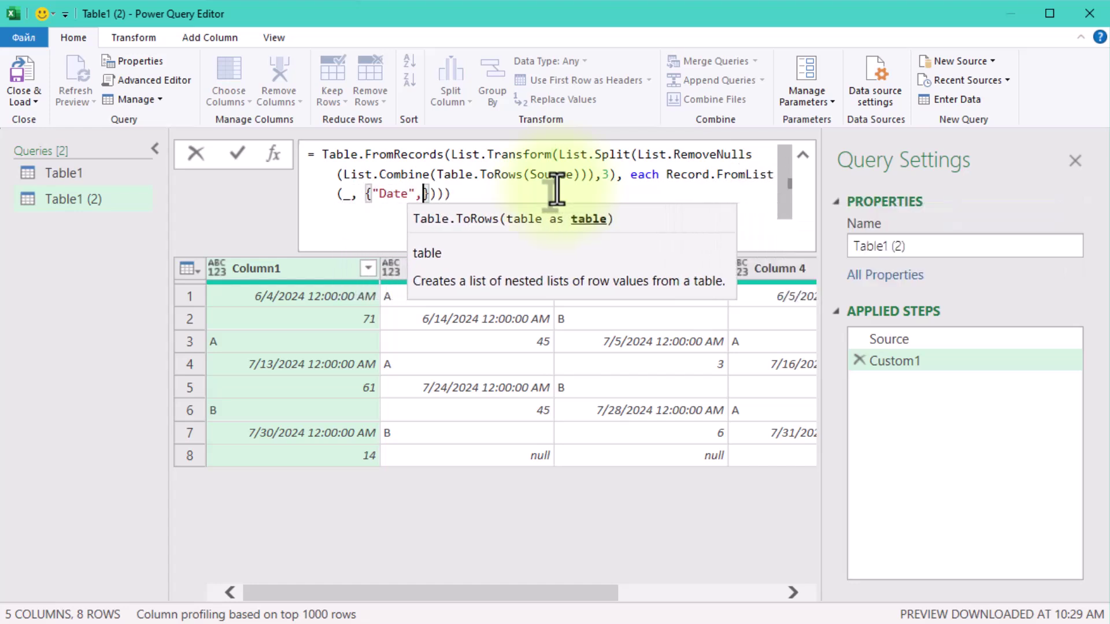
type("ID\",\"Quantity")
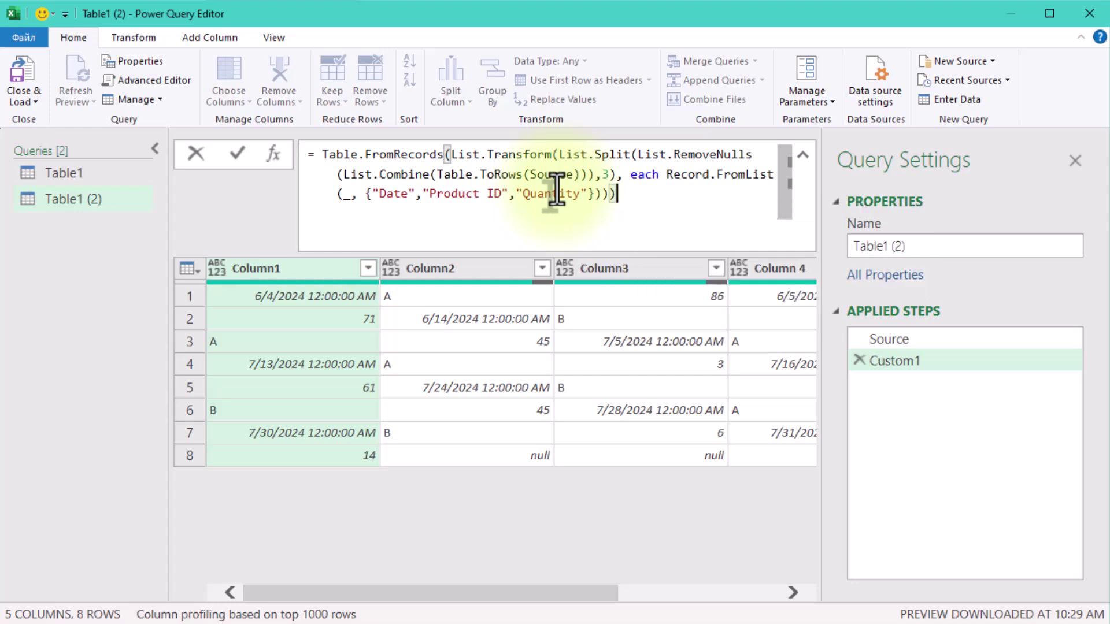
left_click(526, 223)
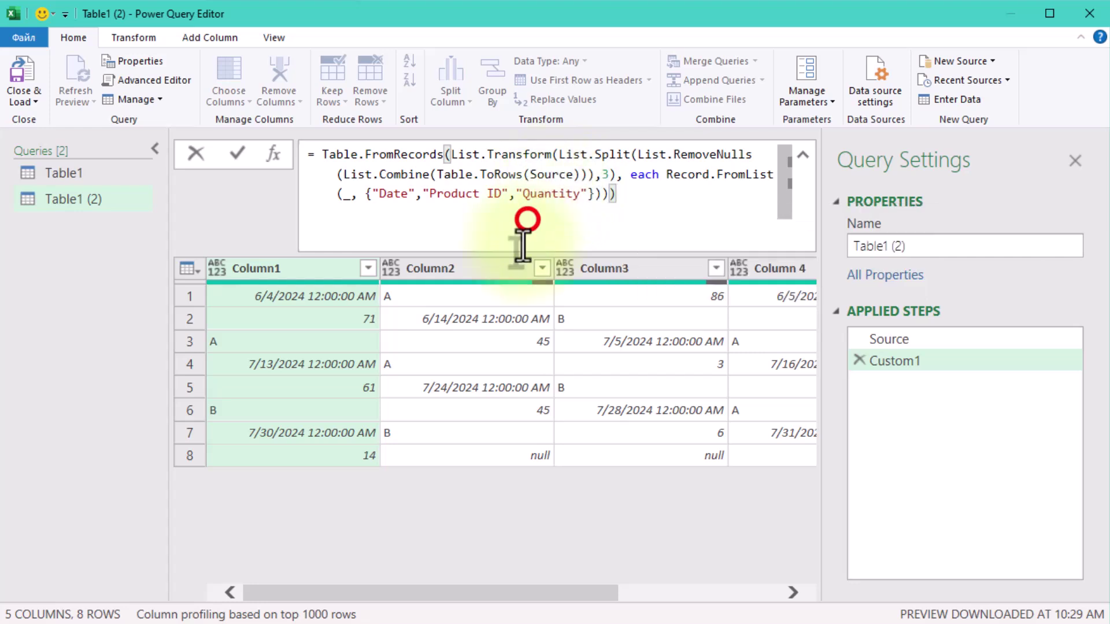
left_click(500, 546)
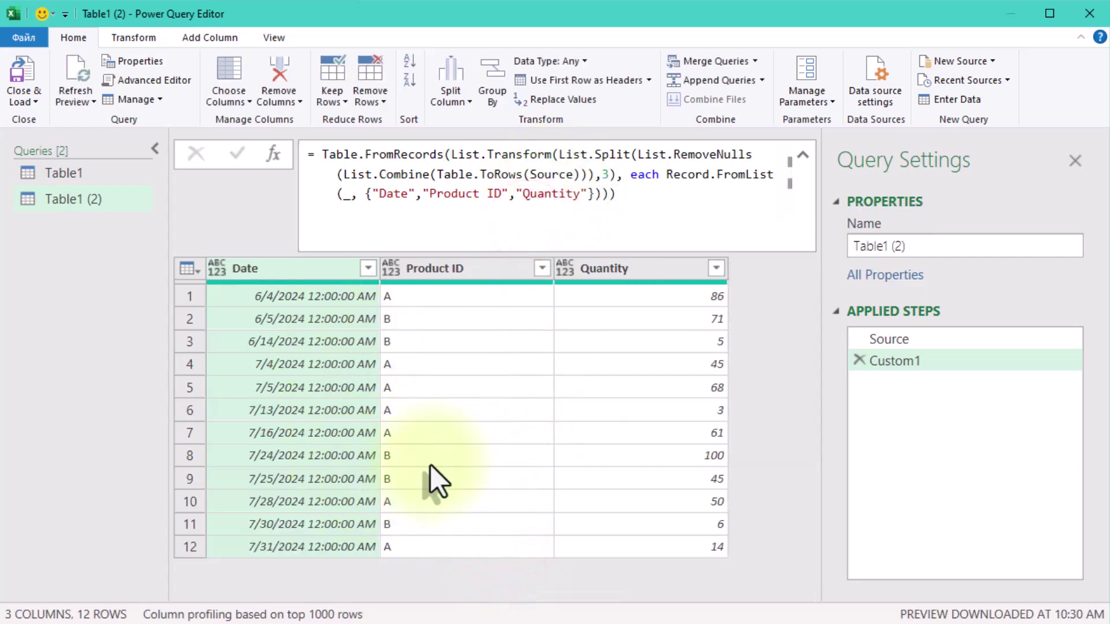